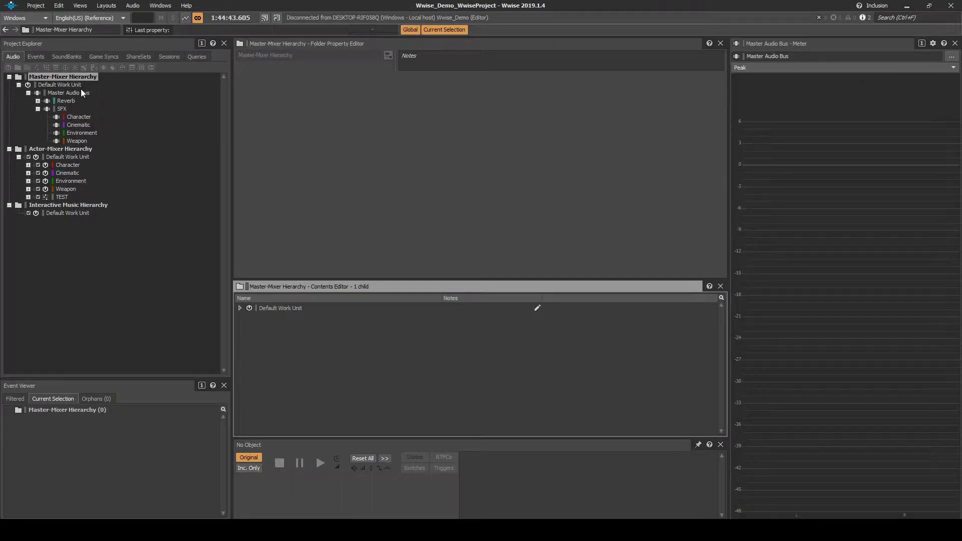
Expand Actor-Mixer Hierarchy > Default Work Unit and select the Environment folder with its five ENV_ sounds.
click(74, 148)
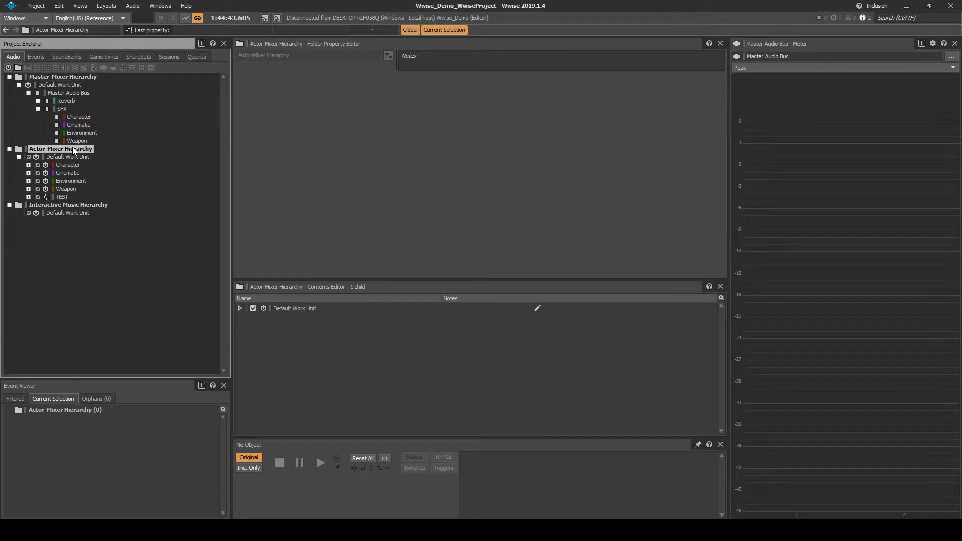
click(72, 157)
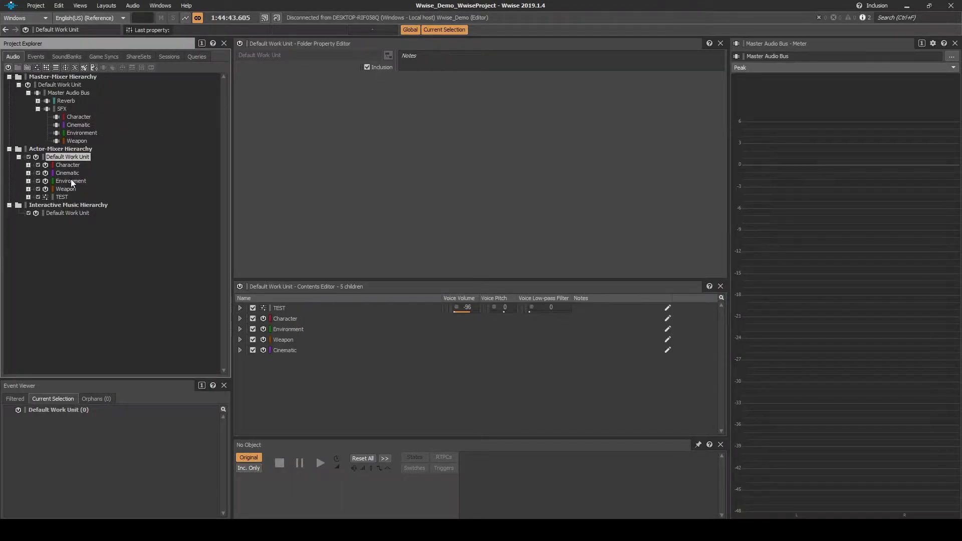
click(71, 180)
click(29, 181)
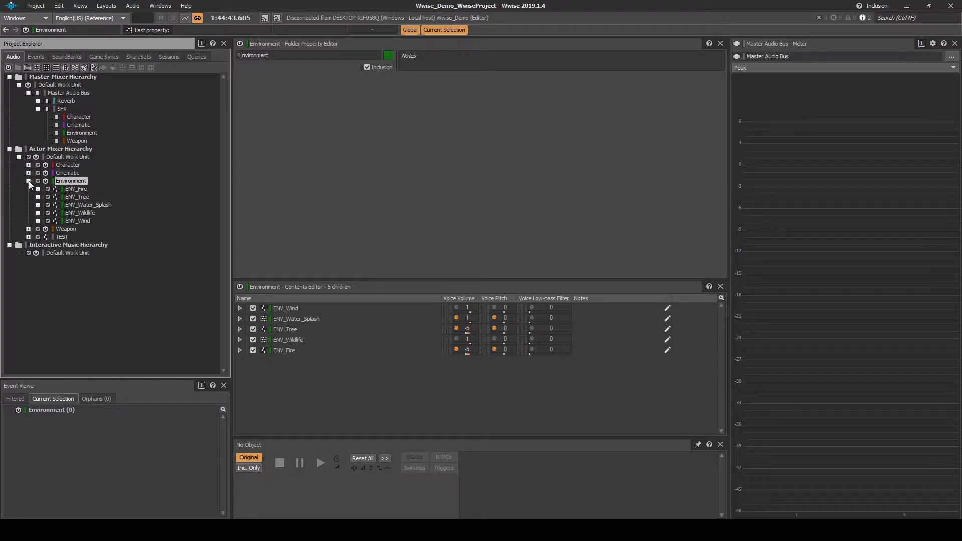
right_click(68, 181)
mouse_move(105, 188)
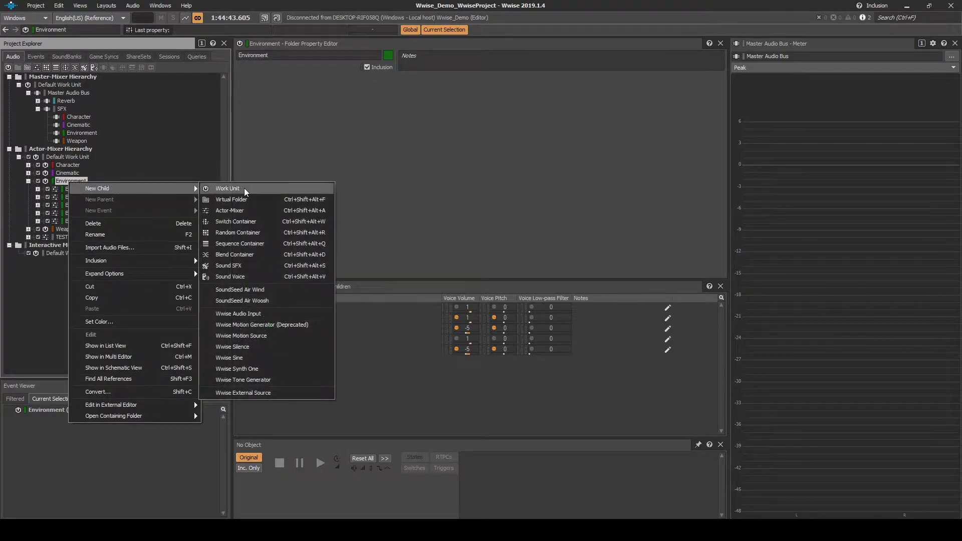
Add a new actor-mixer named ENV_Shrub under Environment.
click(243, 206)
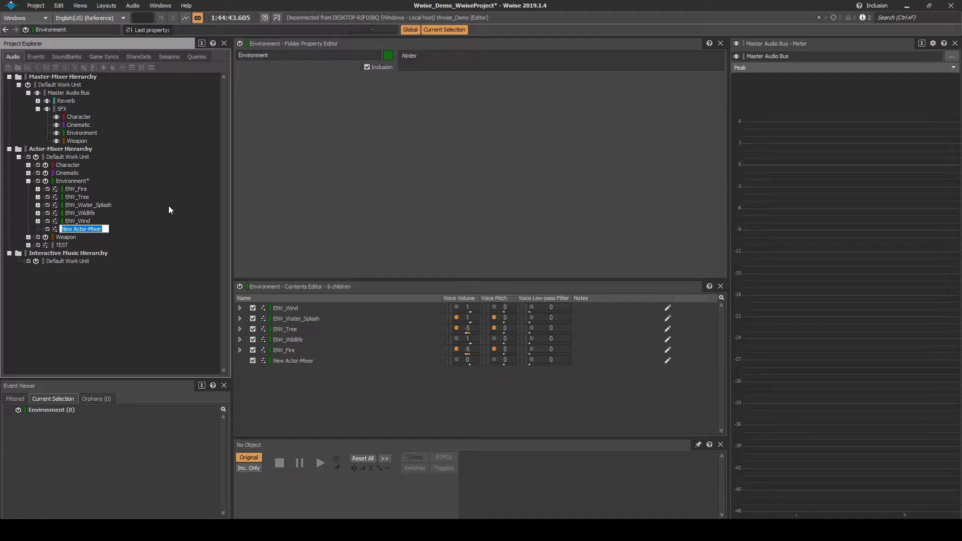
text(ENV_Sh)
text(rub)
key(Return)
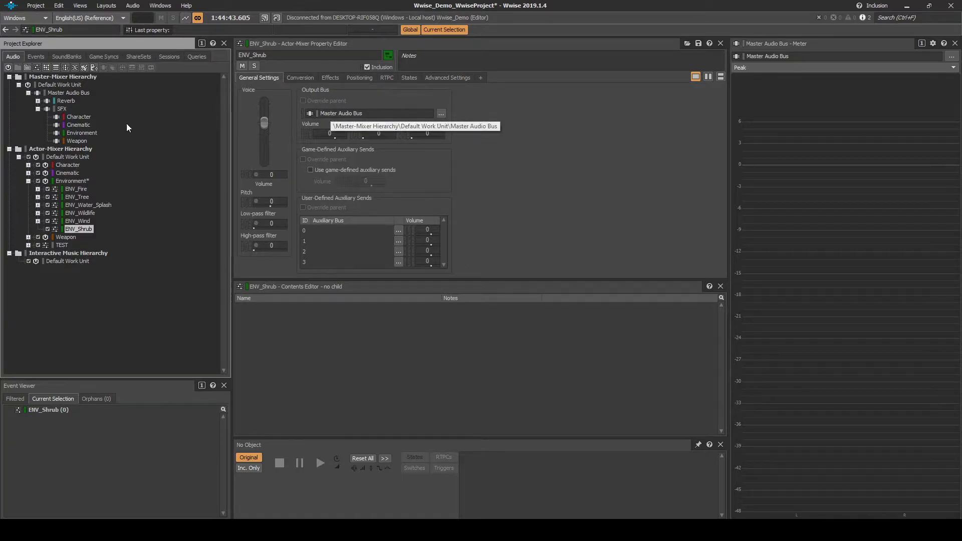
Route ENV_Shrub's output bus to the Environment bus.
click(88, 131)
drag(89, 131, 338, 112)
click(79, 197)
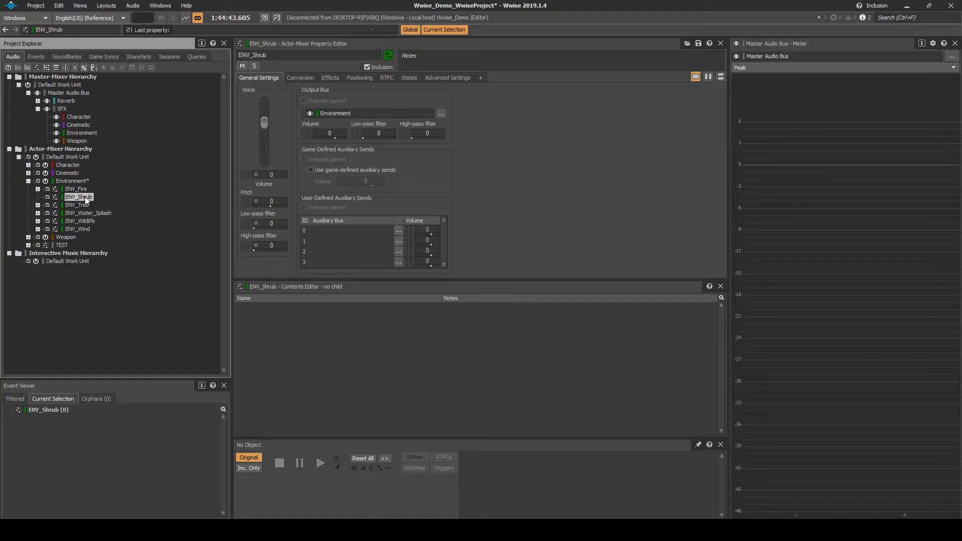
right_click(85, 196)
mouse_move(151, 203)
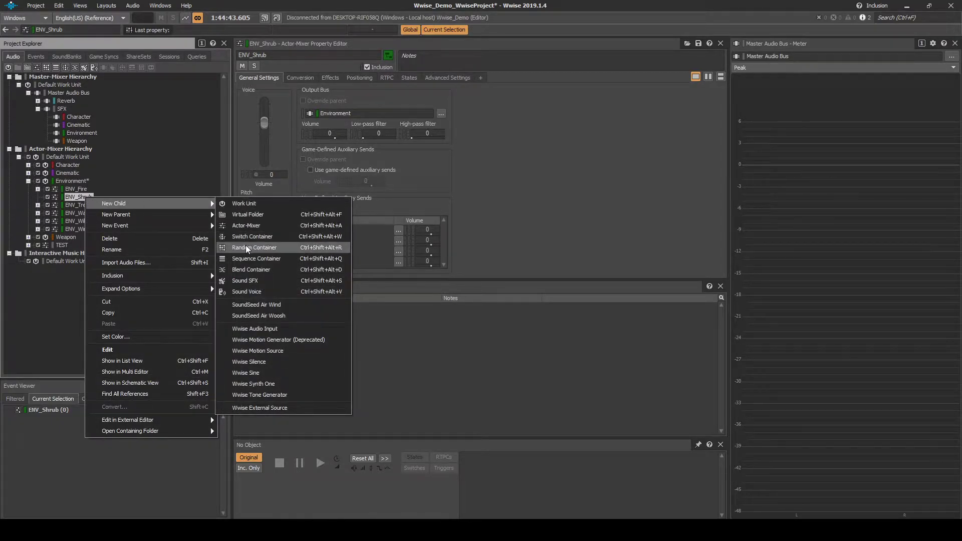
Create a random container named ENV_Shrub_Rustle inside ENV_Shrub, then bring up the rustle WAV folder.
click(246, 248)
text(ENV_Shrub_Rustle)
key(Return)
key(alt+Tab)
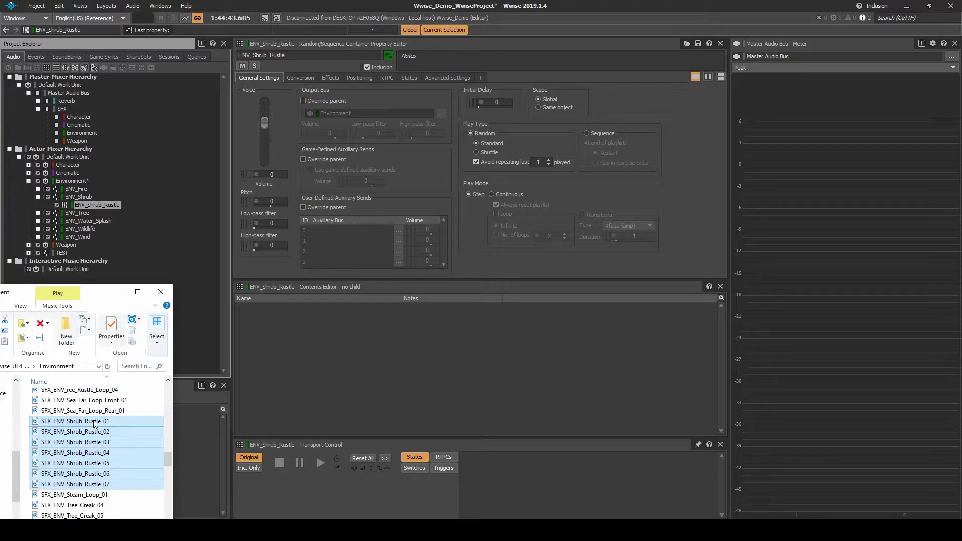
Drag the seven rustle WAVs onto ENV_Shrub_Rustle and create a Shrub folder under Environment originals.
mouse_move(74, 422)
drag(95, 424, 111, 206)
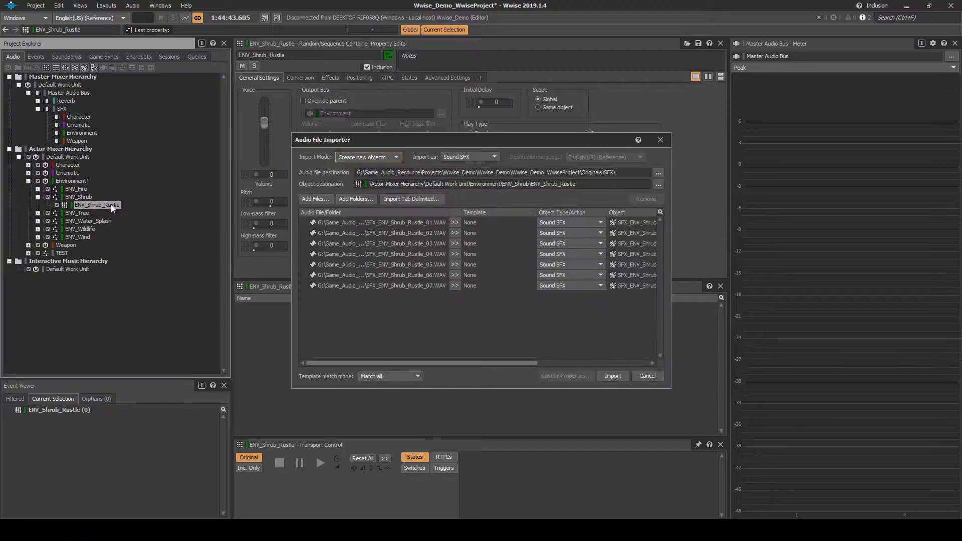
click(657, 173)
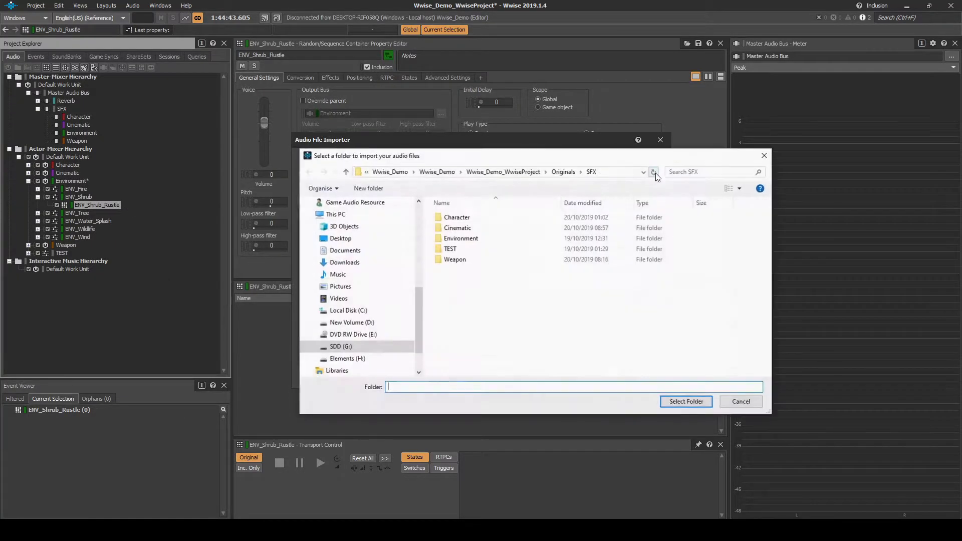
double_click(459, 238)
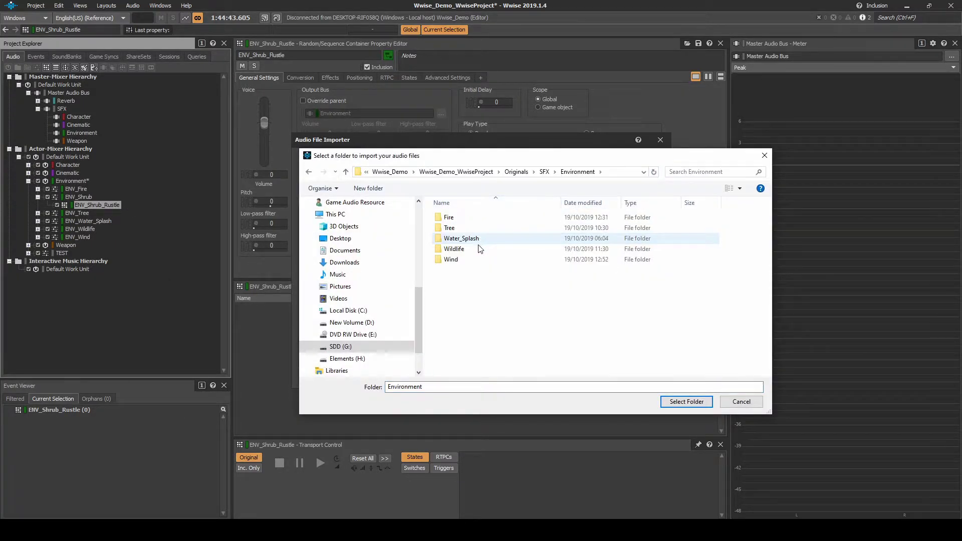
right_click(464, 289)
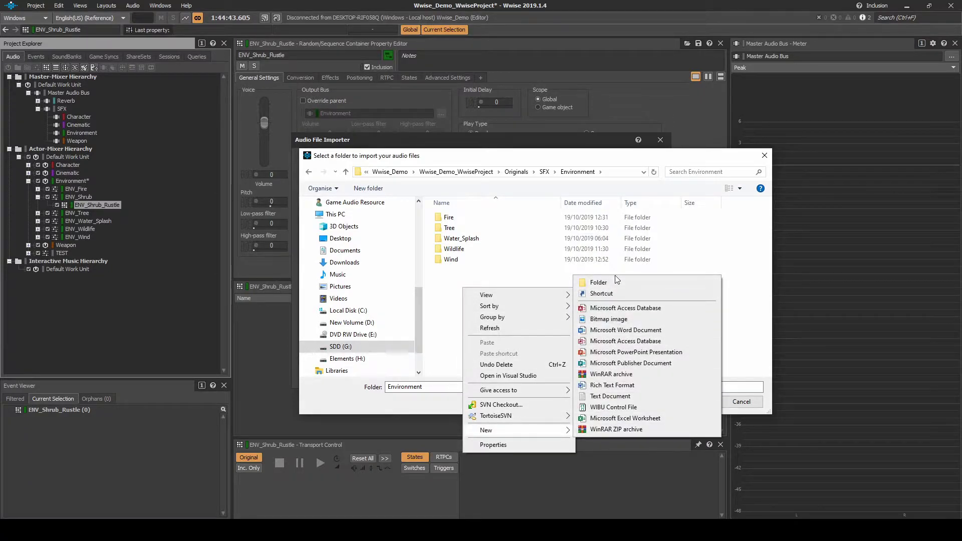
click(619, 281)
text(Shrub)
key(Return)
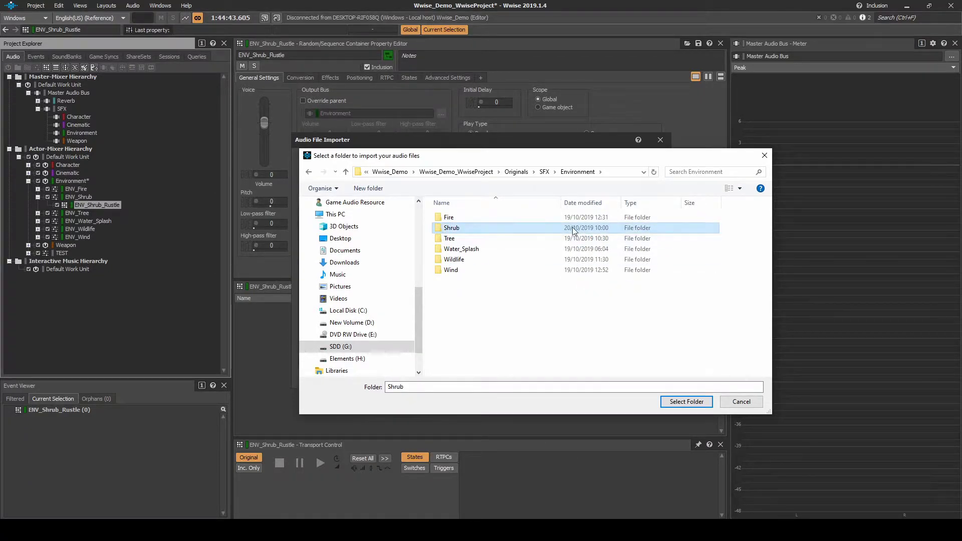
Use the Shrub folder as the audio destination and import the seven rustle sounds.
double_click(534, 228)
click(671, 401)
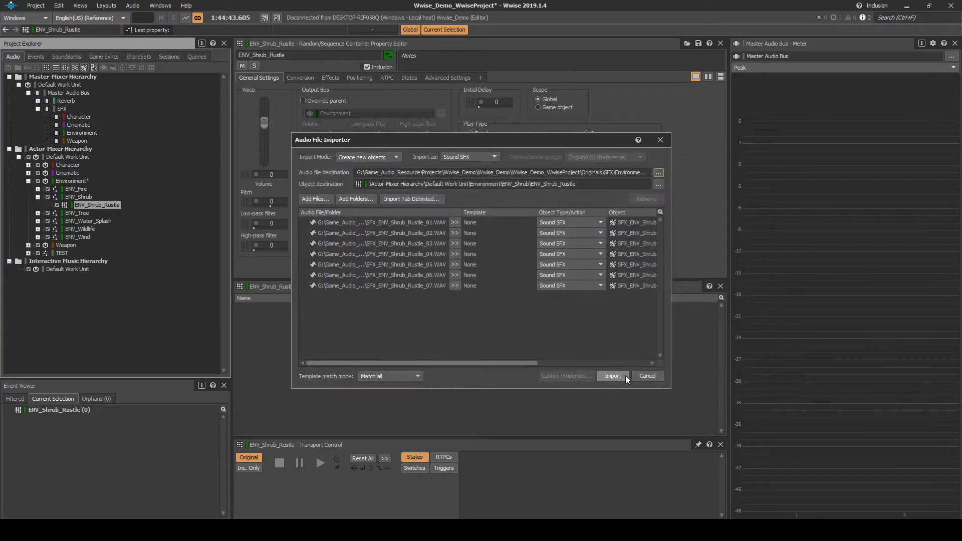
click(621, 374)
click(85, 198)
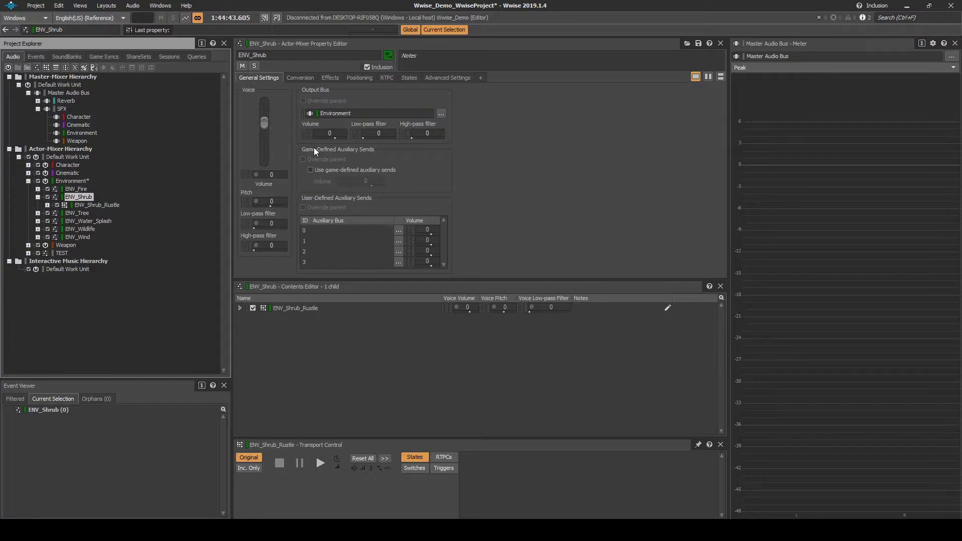
Enable Use game-defined auxiliary sends on the ENV_Shrub actor-mixer.
click(309, 169)
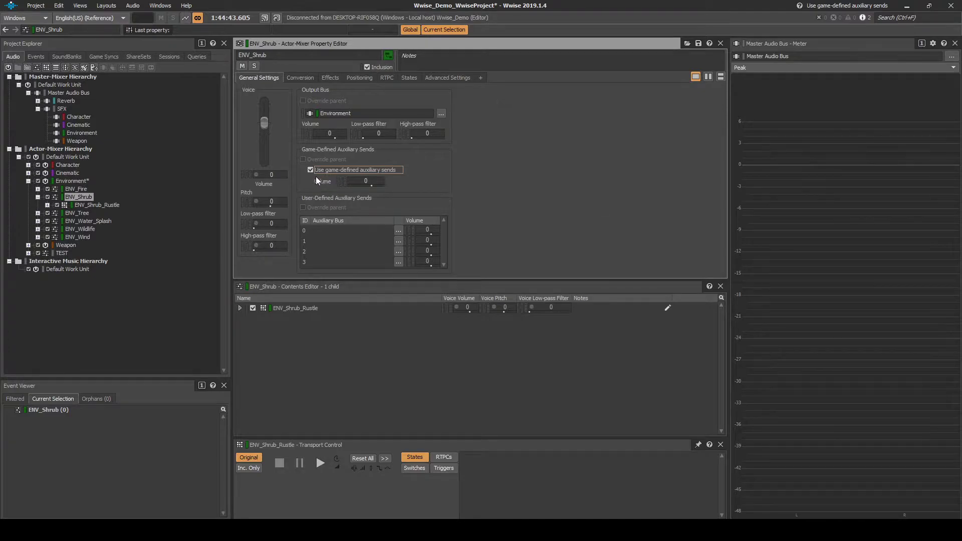
click(97, 204)
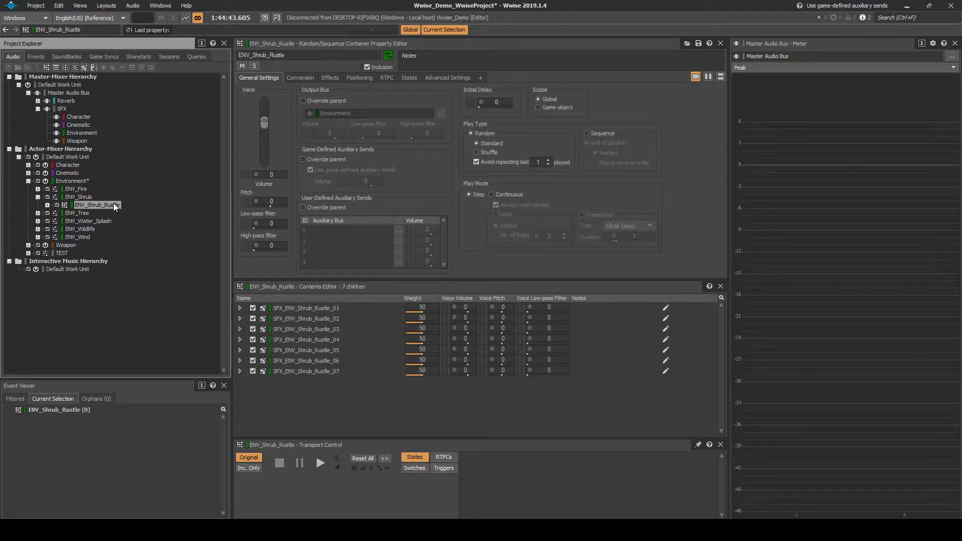
click(363, 77)
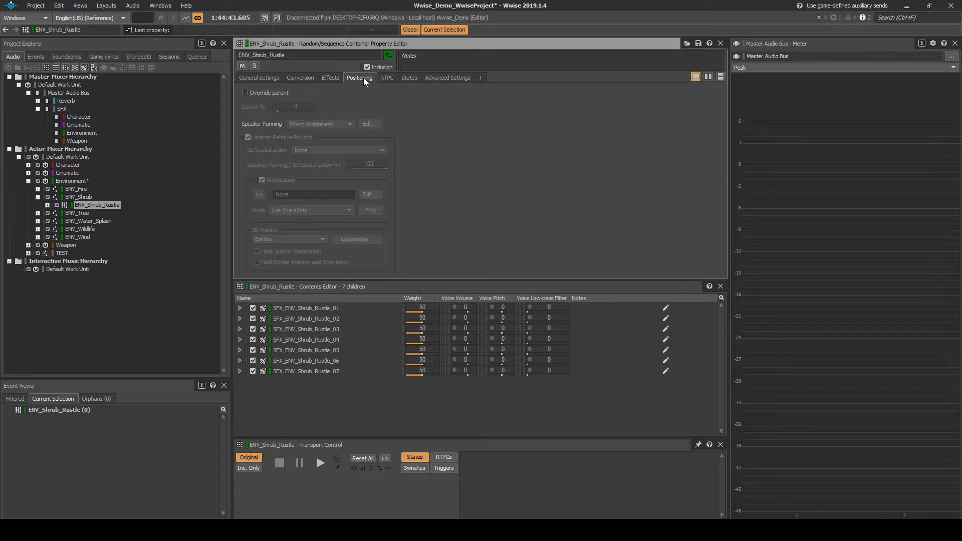
Override ENV_Shrub_Rustle positioning: Position + Orientation spatialization, mix 0, ATT_ENV_3_Small attenuation.
click(245, 93)
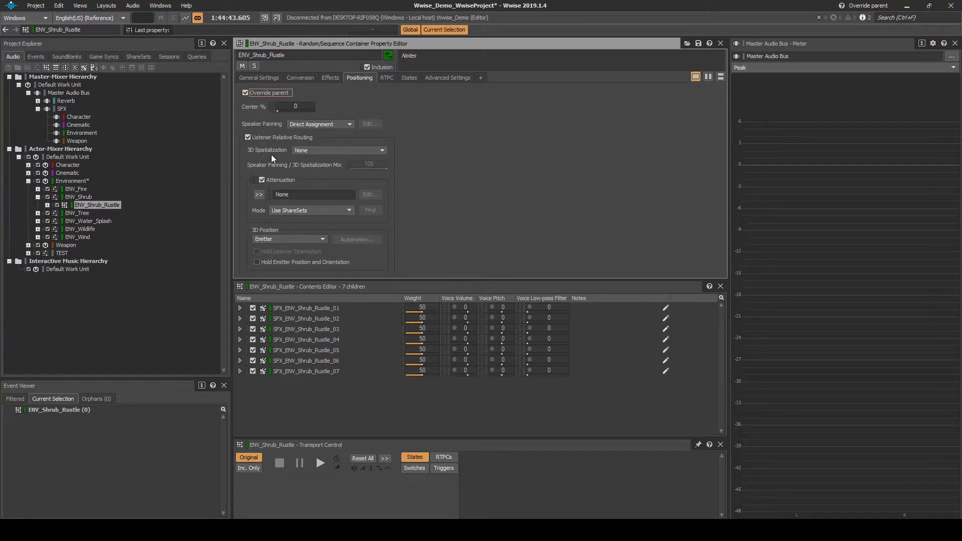
click(306, 150)
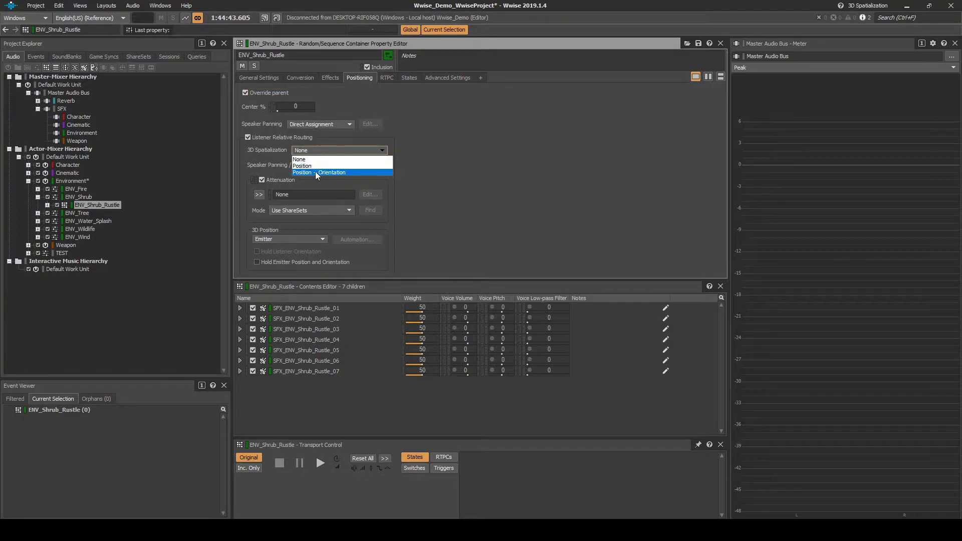
click(314, 171)
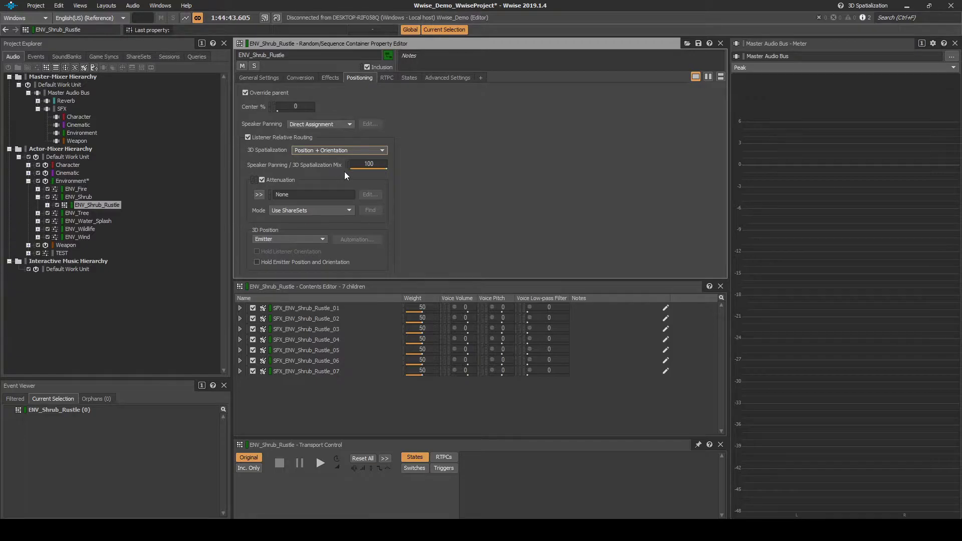
drag(386, 168, 319, 175)
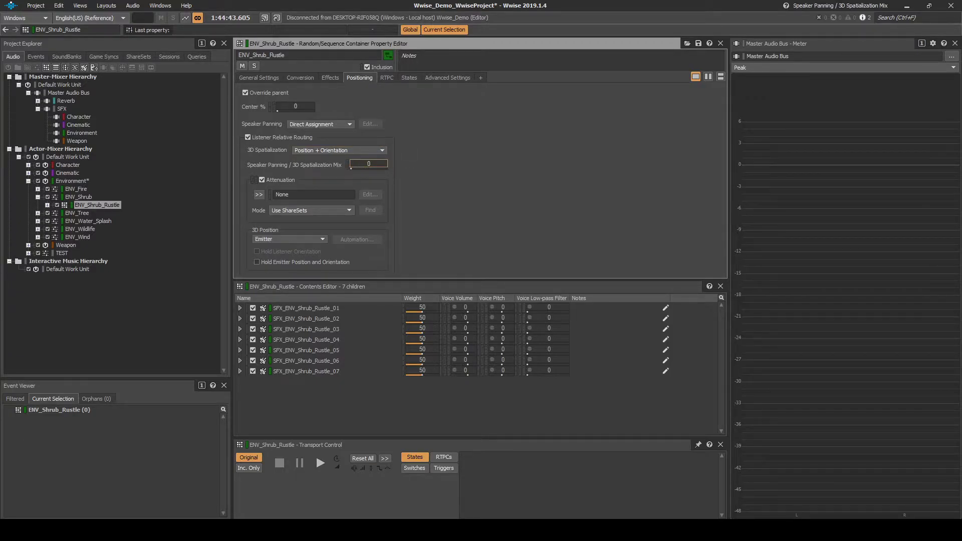
click(259, 195)
mouse_move(298, 244)
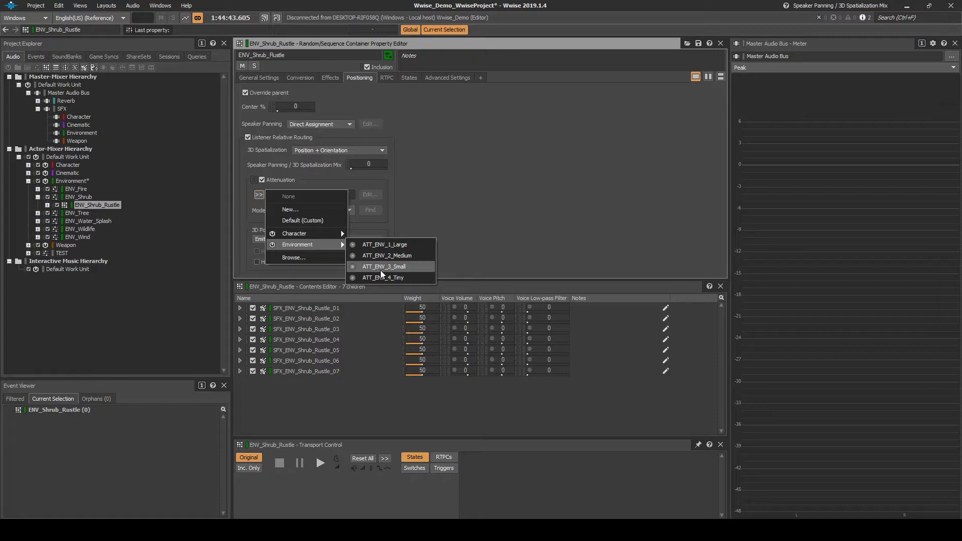
click(380, 269)
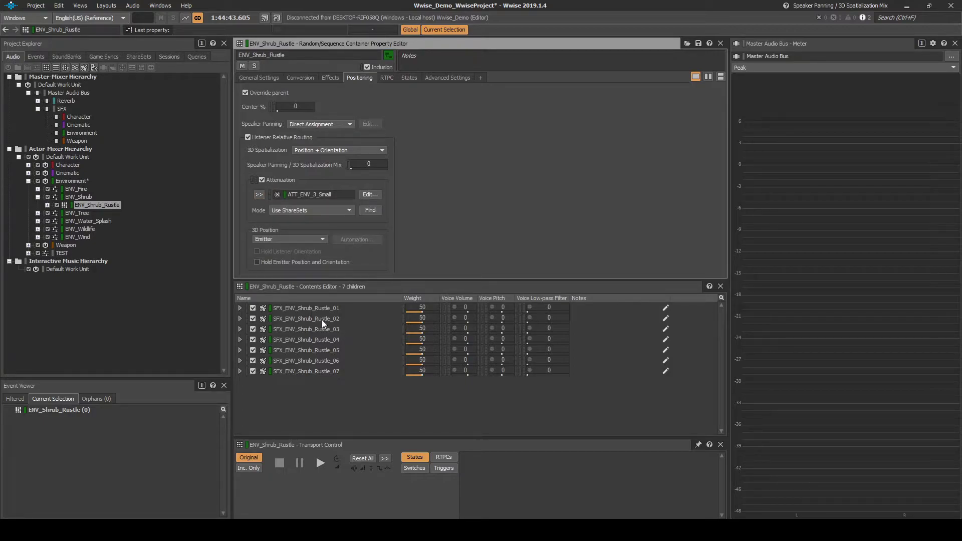
right_click(109, 206)
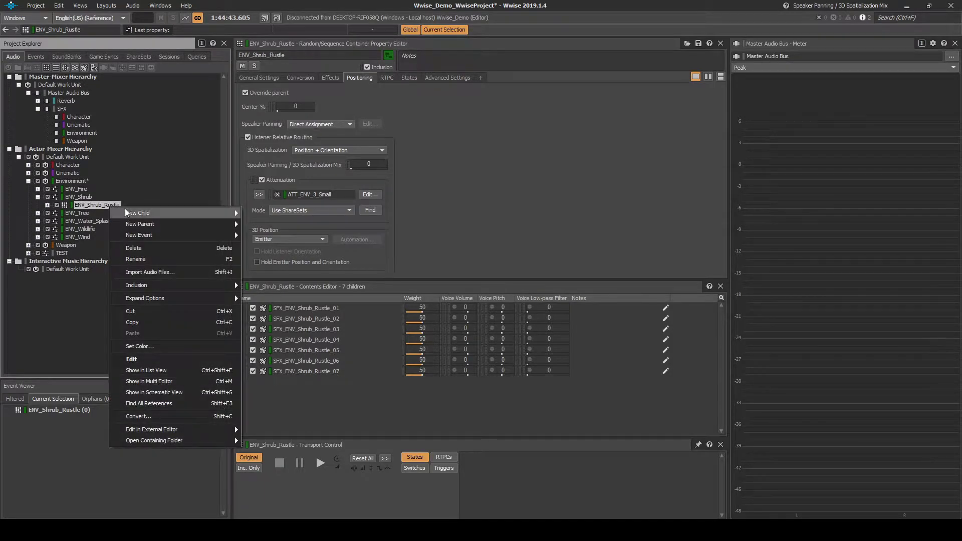
mouse_move(140, 235)
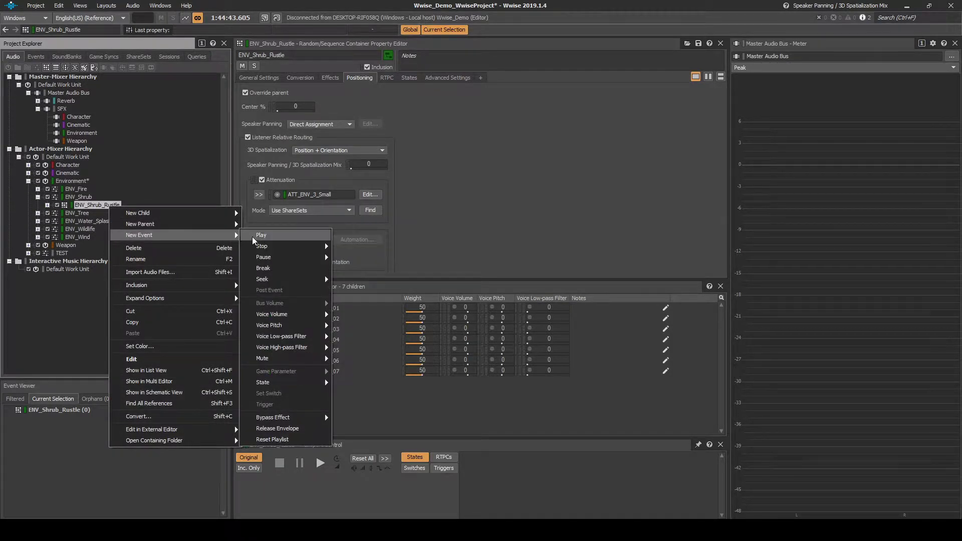
Create a Play event for ENV_Shrub_Rustle and rename its Play prefix to SFX.
click(255, 236)
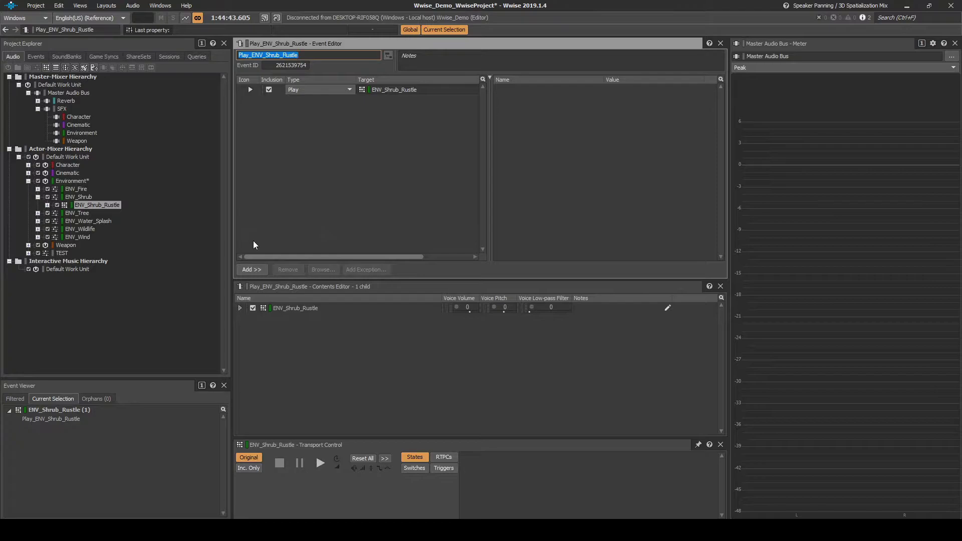
click(36, 57)
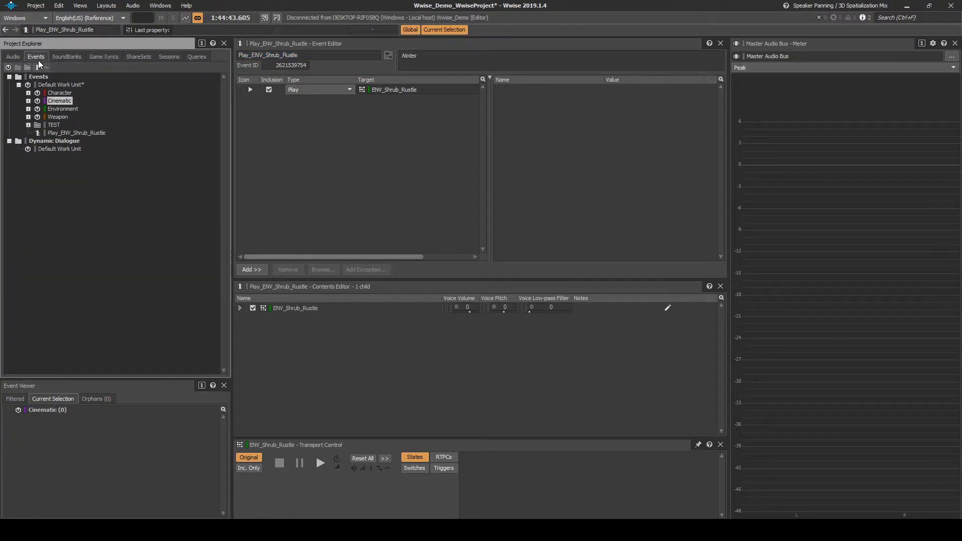
click(56, 133)
key(F2)
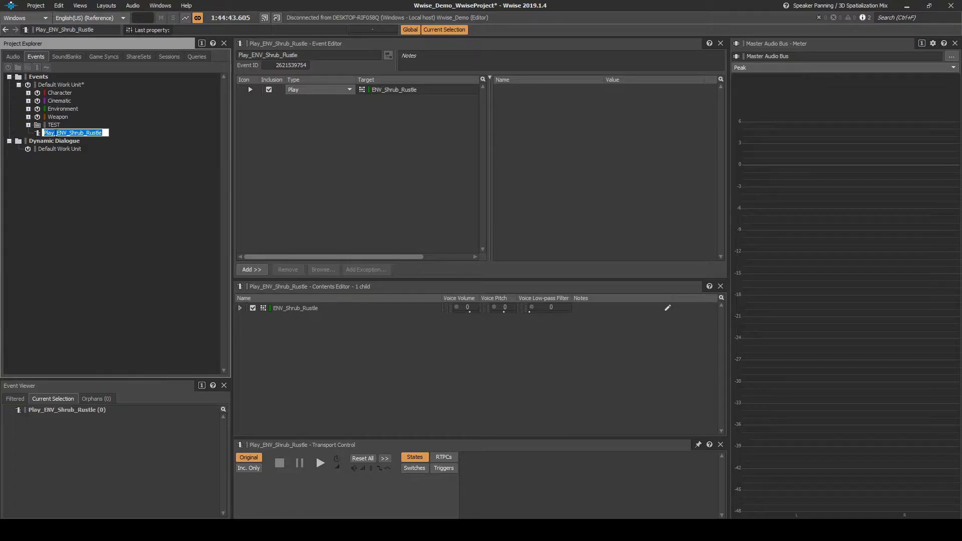
key(Home)
key(shift+Right)
key(shift+Right)
key(shift+Right)
text(SF)
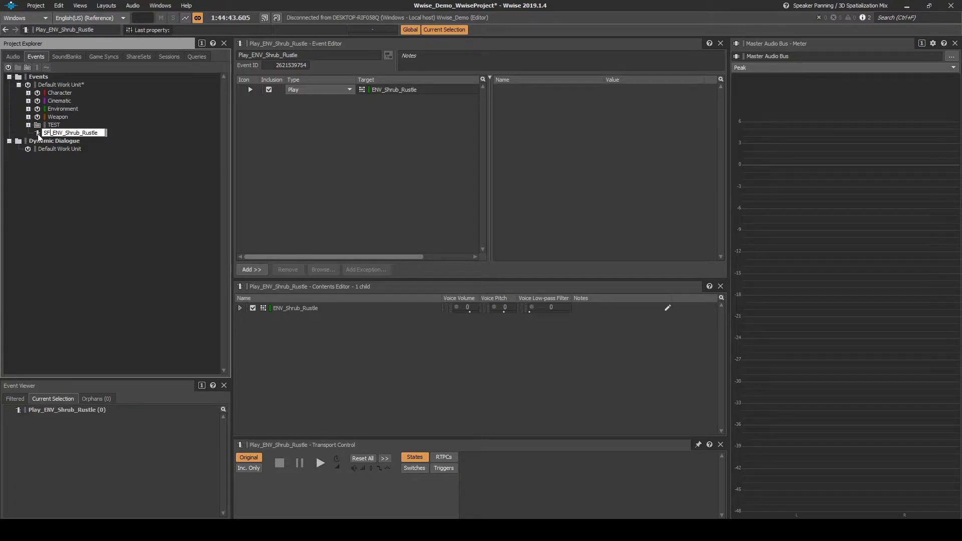
text(X)
key(Return)
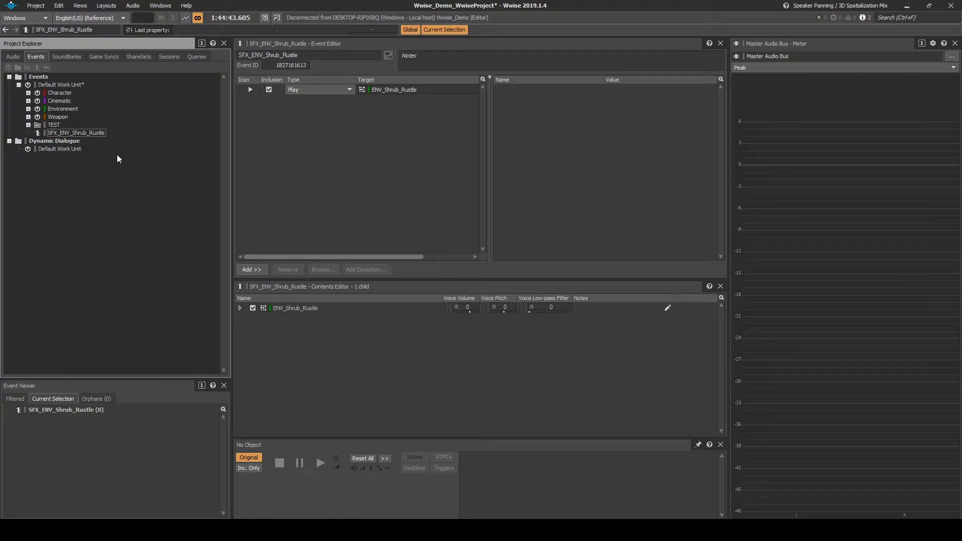
click(58, 109)
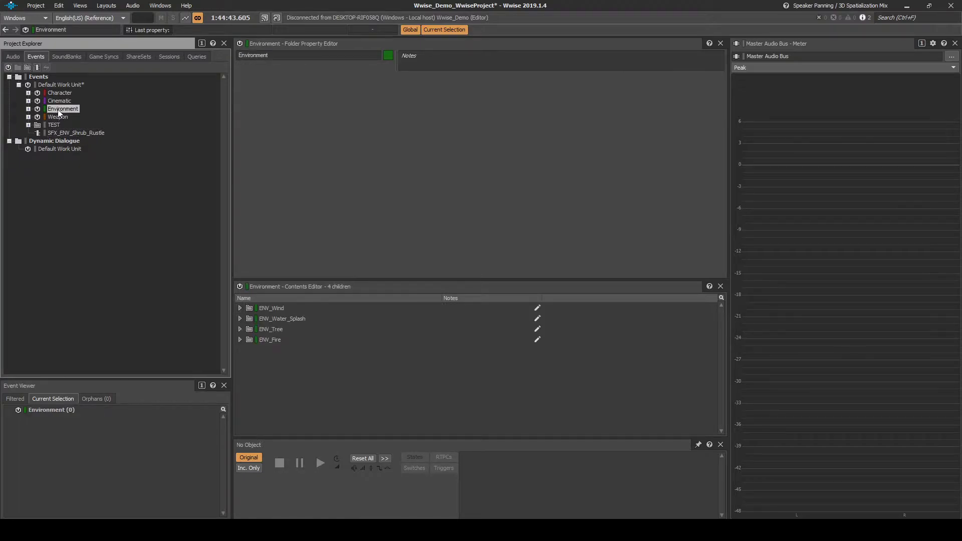
Add an ENV_Shrub virtual folder under Environment events and move SFX_ENV_Shrub_Rustle into it.
right_click(58, 109)
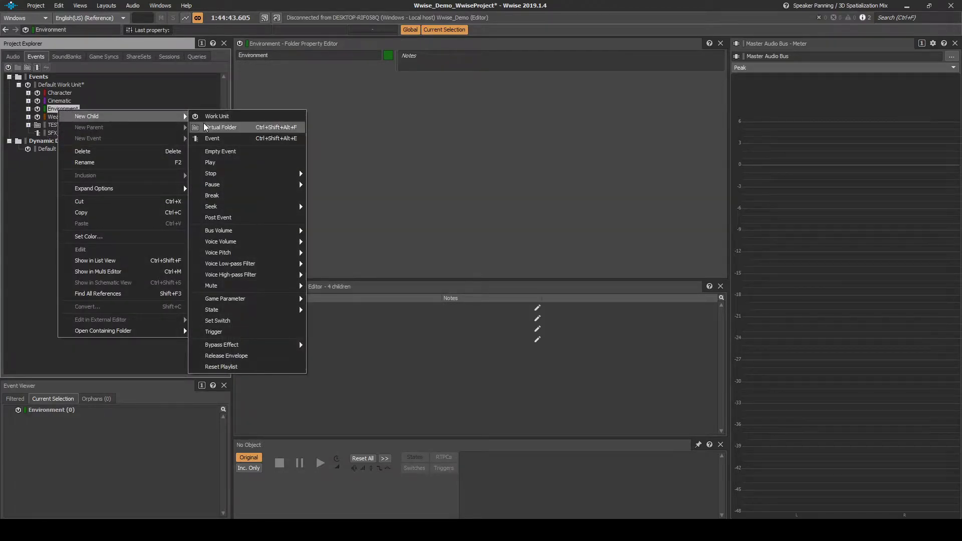
click(221, 127)
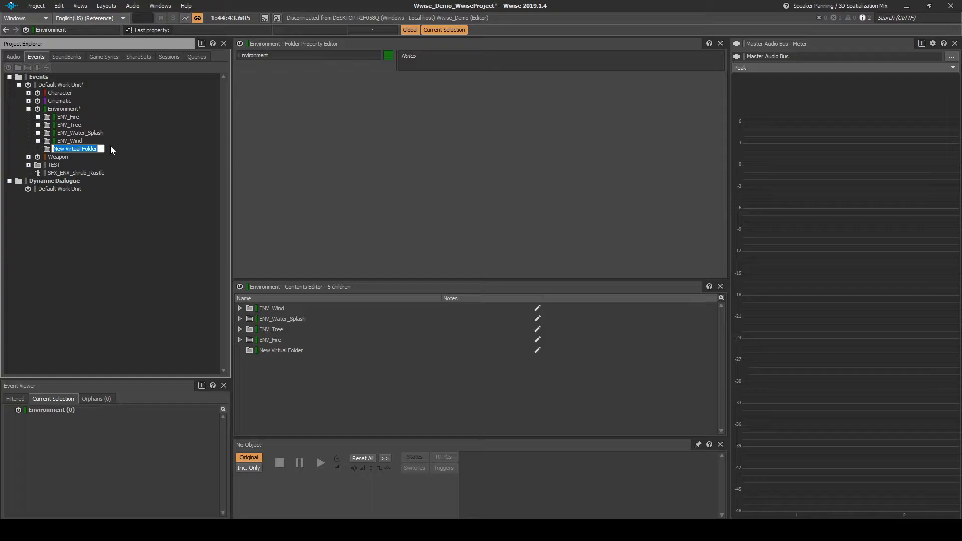
text(ENV_Sh)
text(rub)
key(Return)
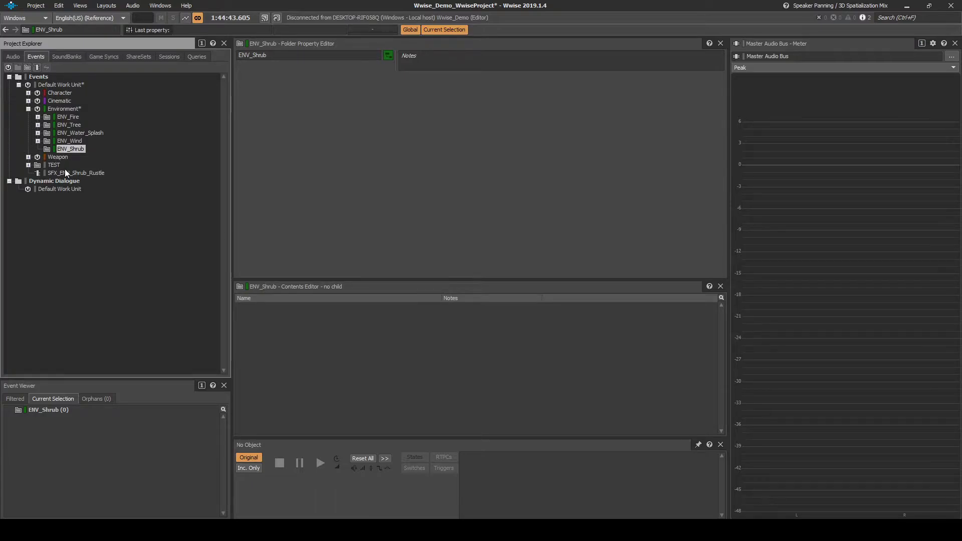
drag(68, 172, 77, 149)
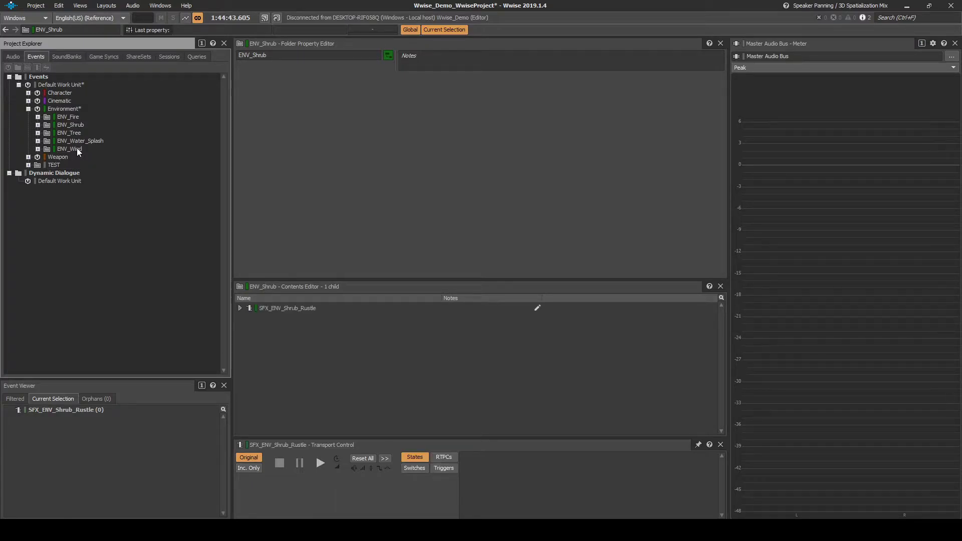
click(36, 6)
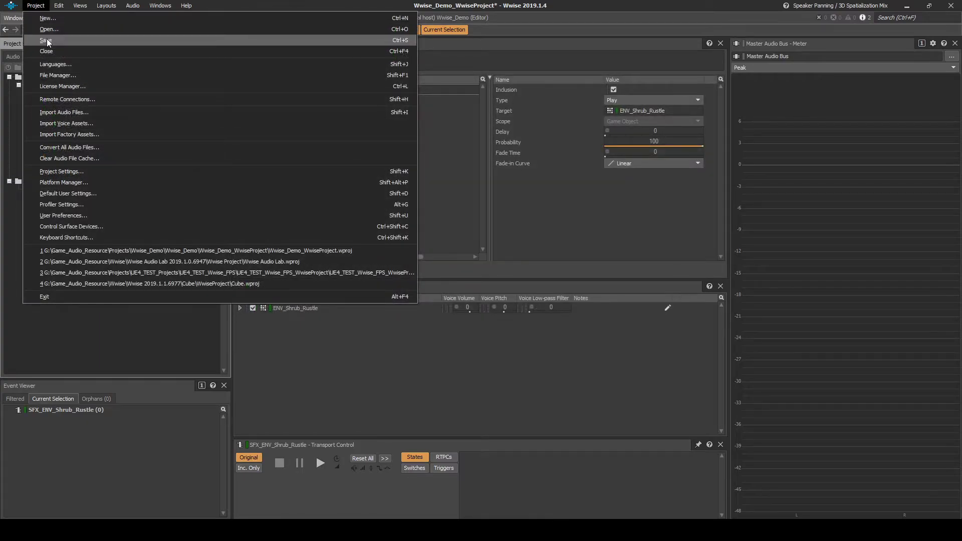
Save the project, generate SoundBanks in the SoundBank layout, and review SB_Environment's contents.
click(46, 38)
click(106, 5)
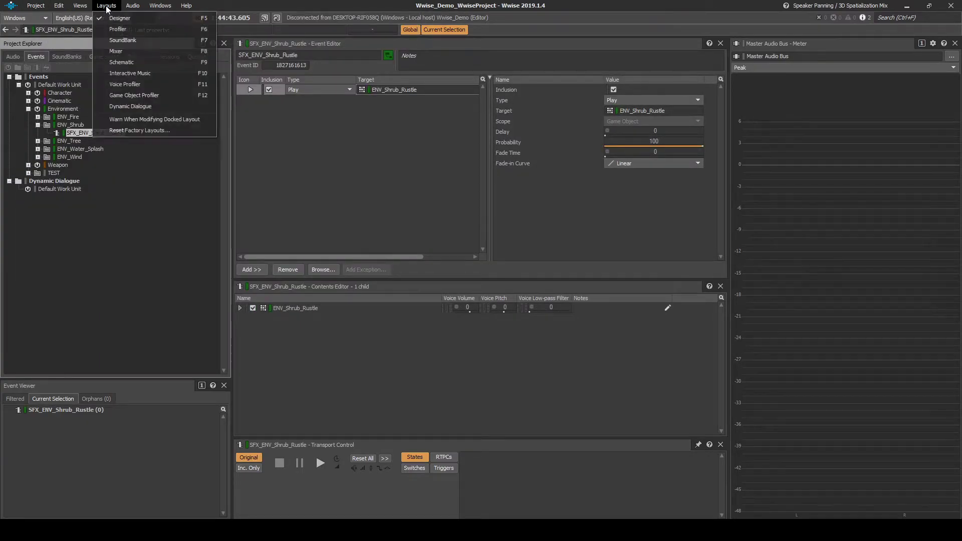
click(107, 39)
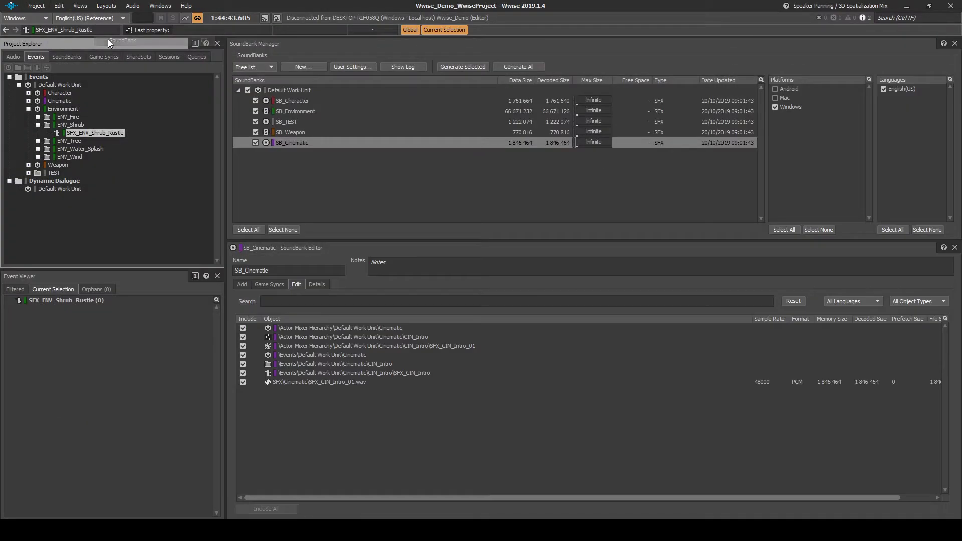
click(443, 65)
click(446, 110)
scroll(471, 359, down, 2)
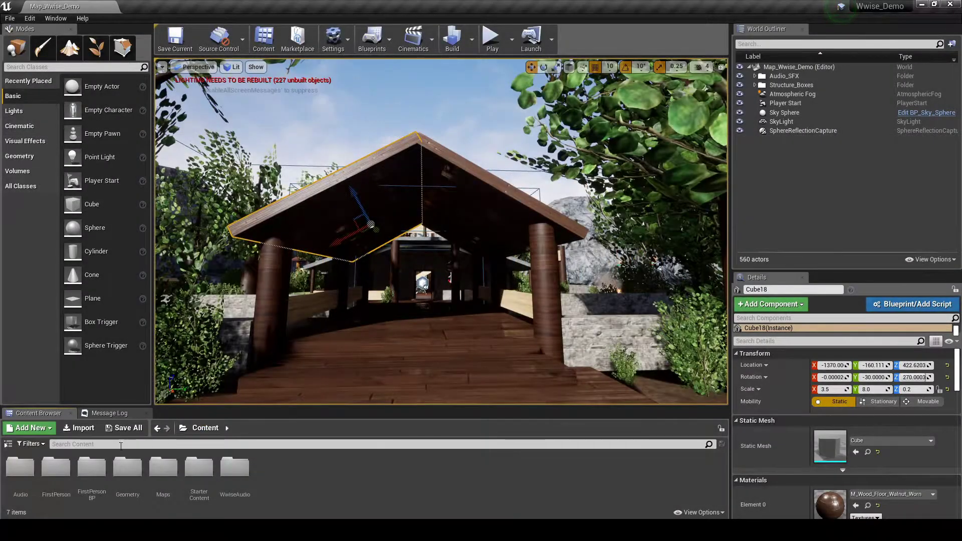
Create and open an ENV_Shrub folder under Audio/Wwise_Events/SFX_Environment in the Content Browser.
double_click(30, 468)
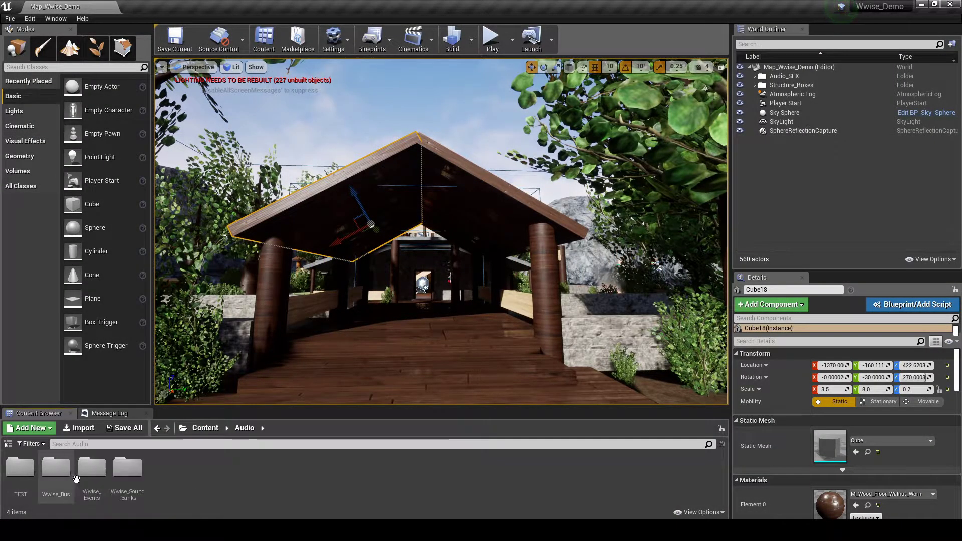
double_click(56, 469)
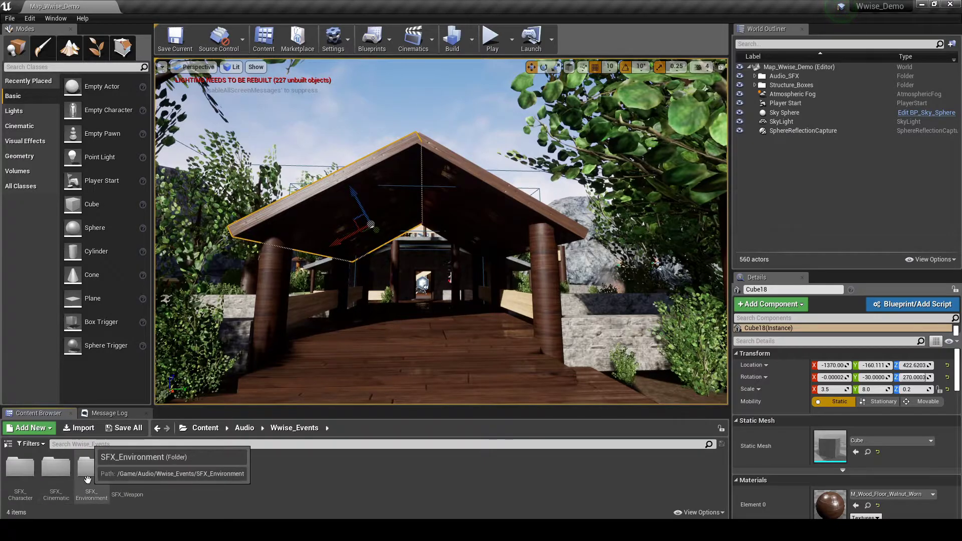
double_click(87, 479)
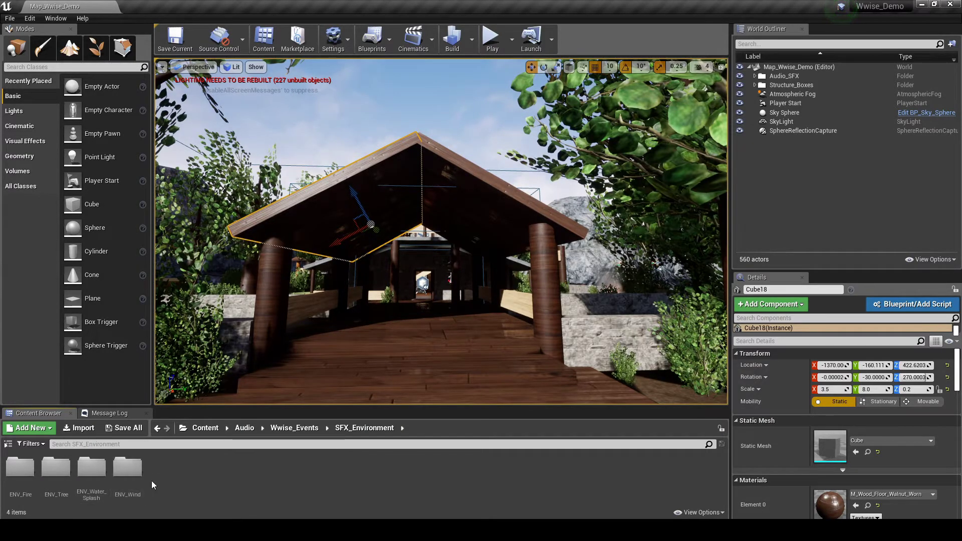
right_click(158, 481)
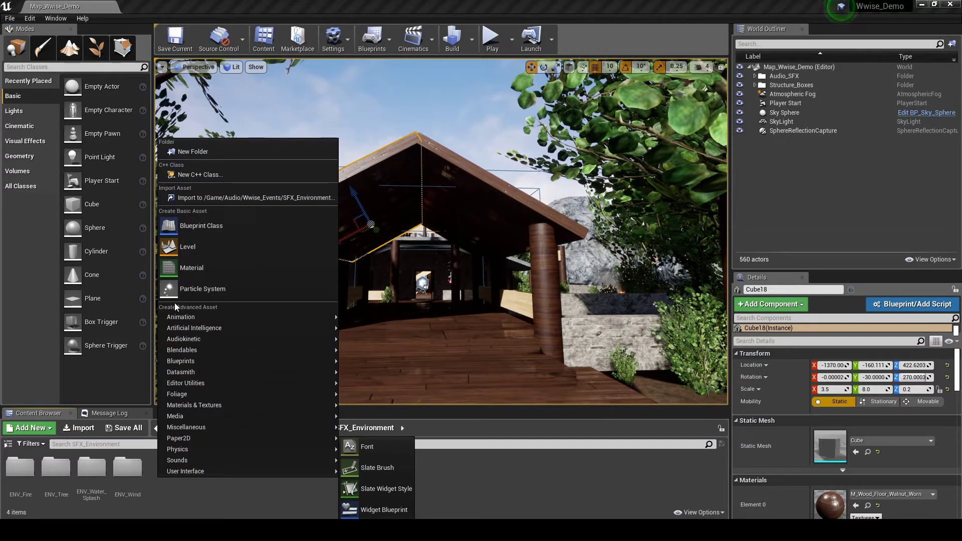
click(193, 151)
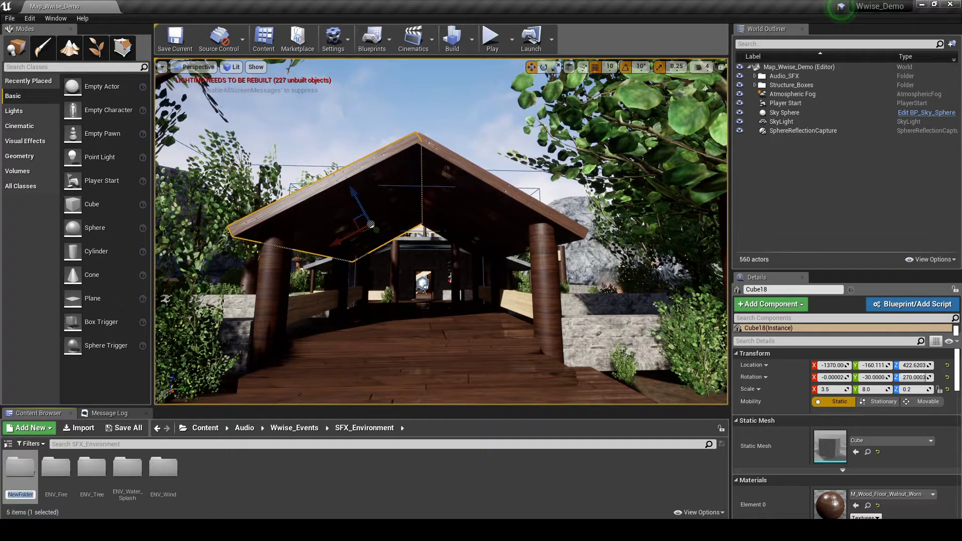
text(ENV_S)
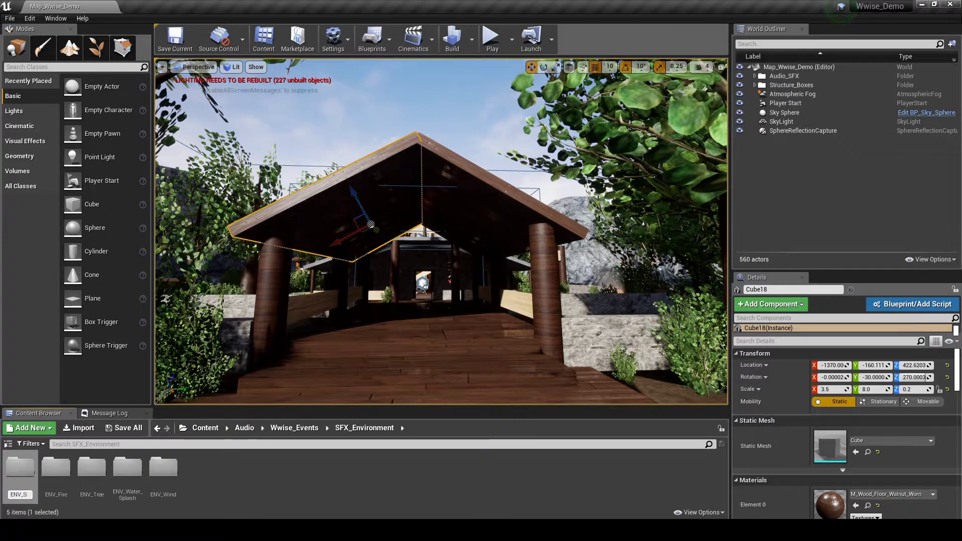
text(hrub)
key(Return)
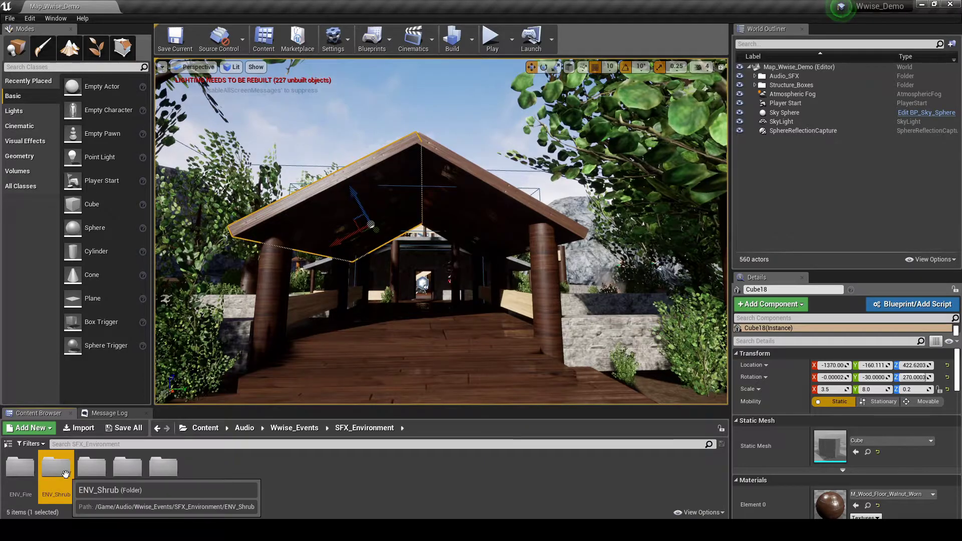
double_click(65, 474)
click(56, 18)
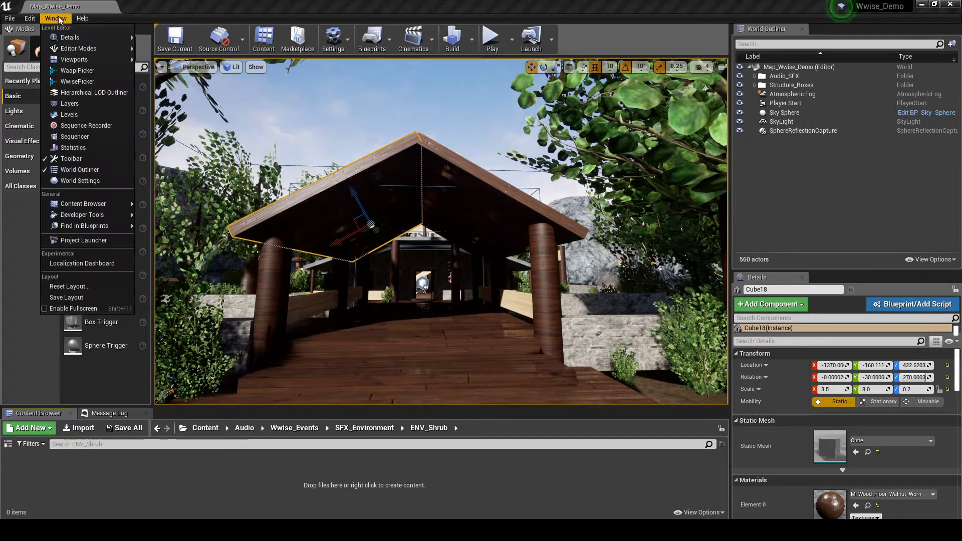
Drag SFX_ENV_Shrub_Rustle from the Wwise Picker into the ENV_Shrub folder as an event asset.
click(80, 81)
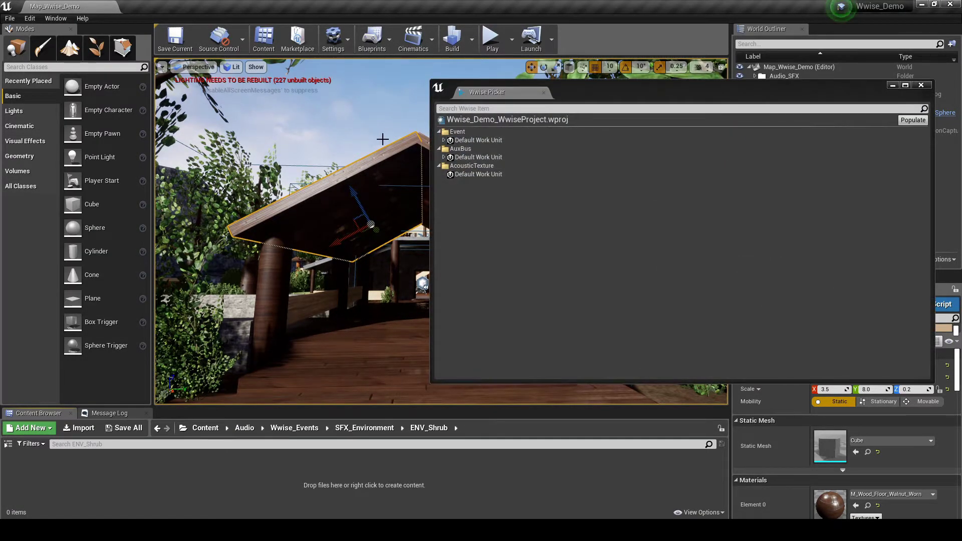
click(443, 141)
click(449, 165)
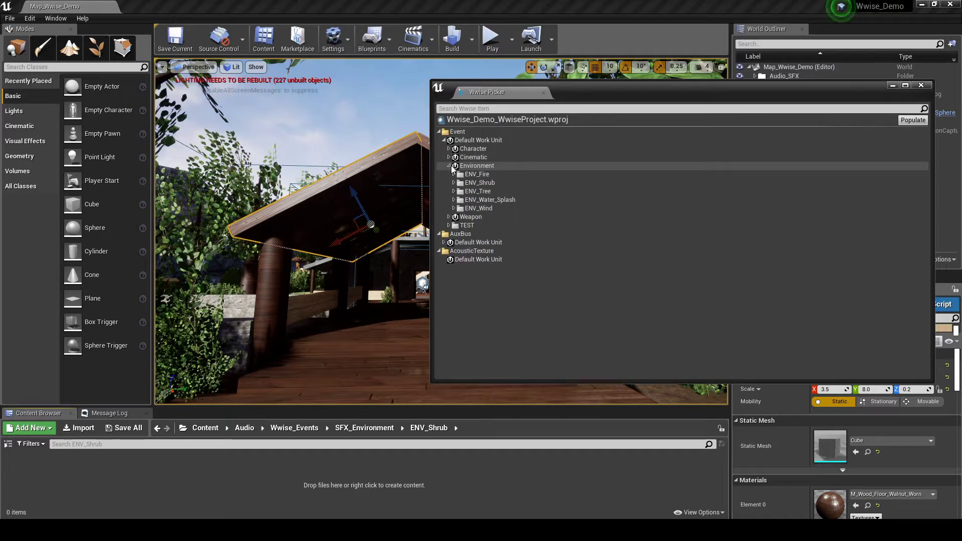
click(454, 183)
click(501, 191)
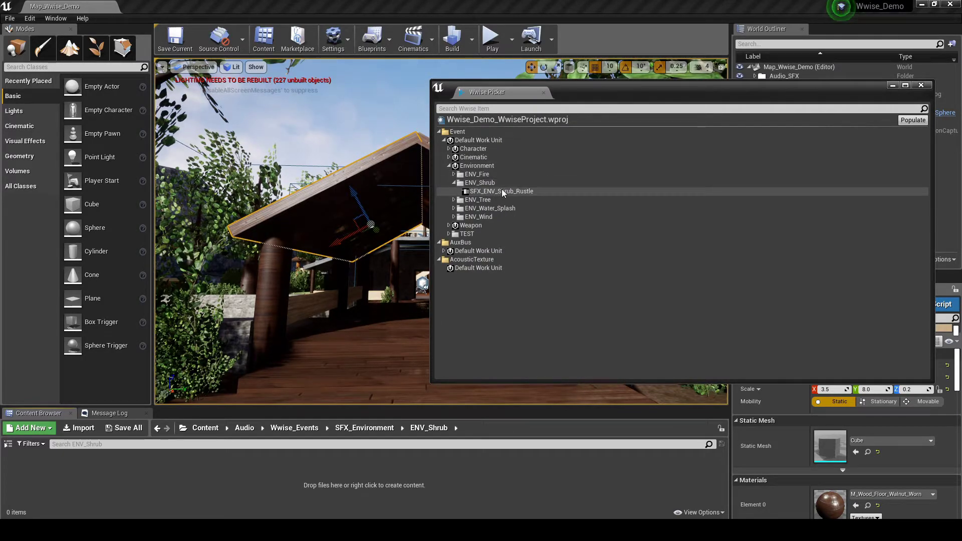
drag(503, 192, 155, 455)
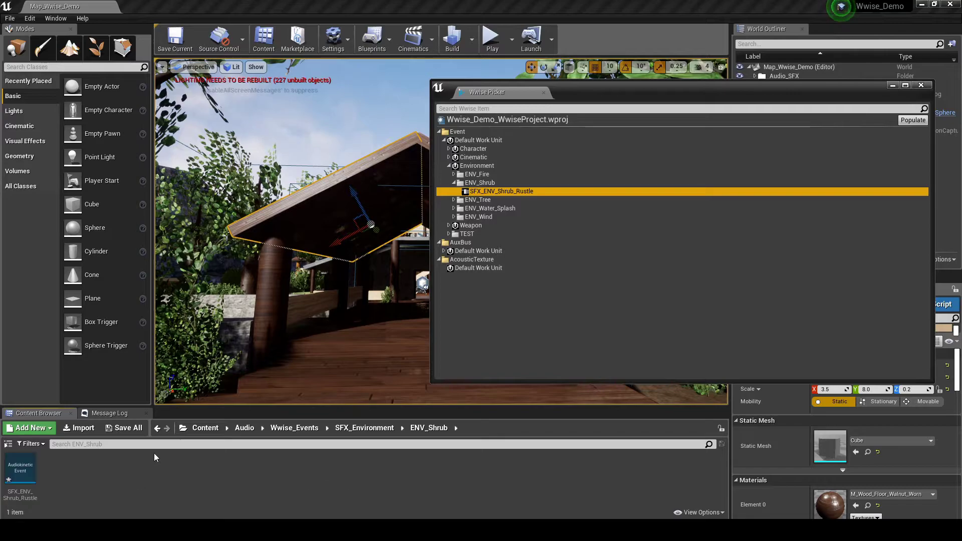
Set the event asset's required bank to SB_Environment, save it, and generate SoundBanks.
double_click(32, 478)
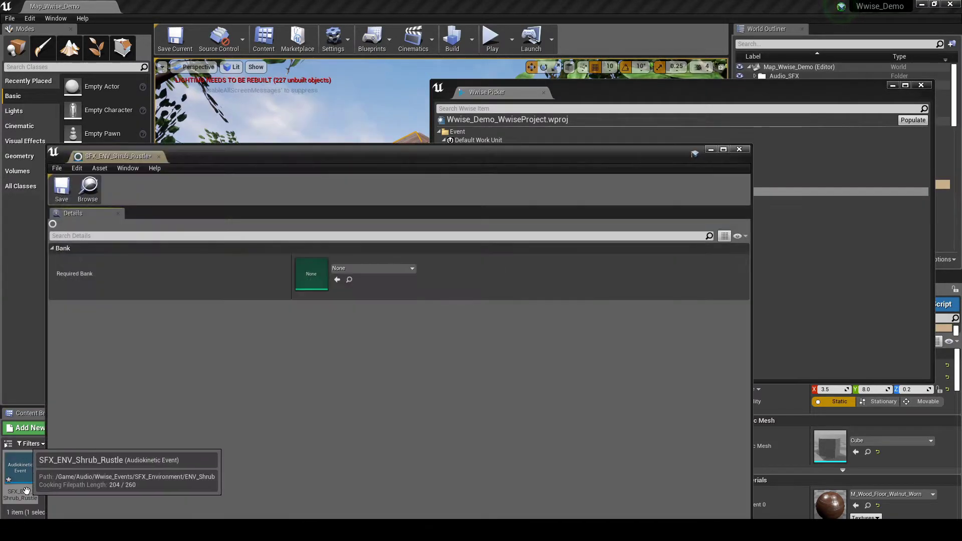
click(357, 268)
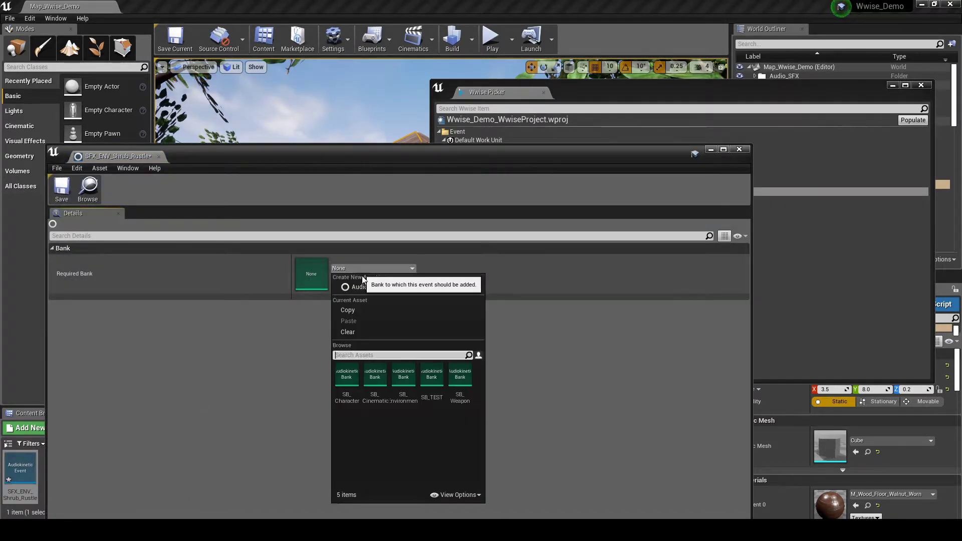
click(402, 383)
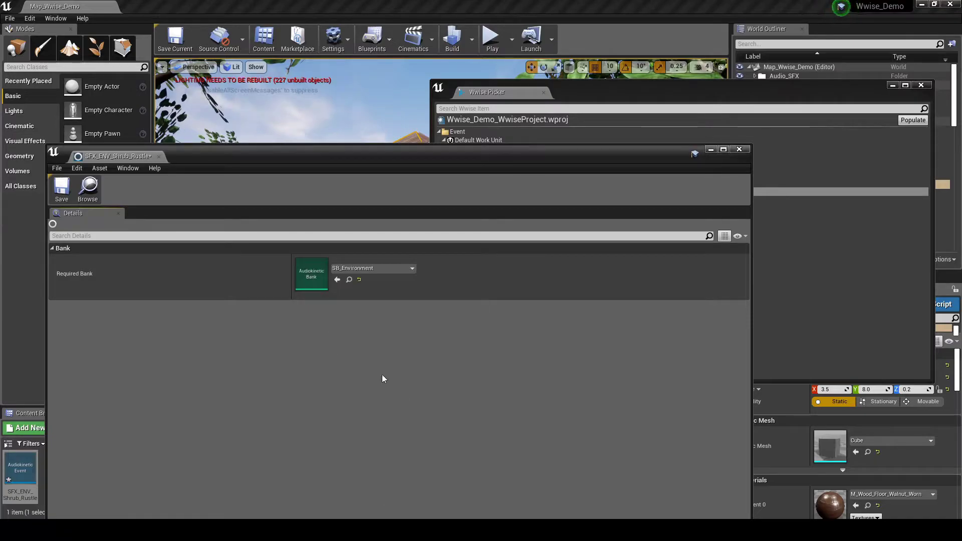
click(69, 189)
click(740, 150)
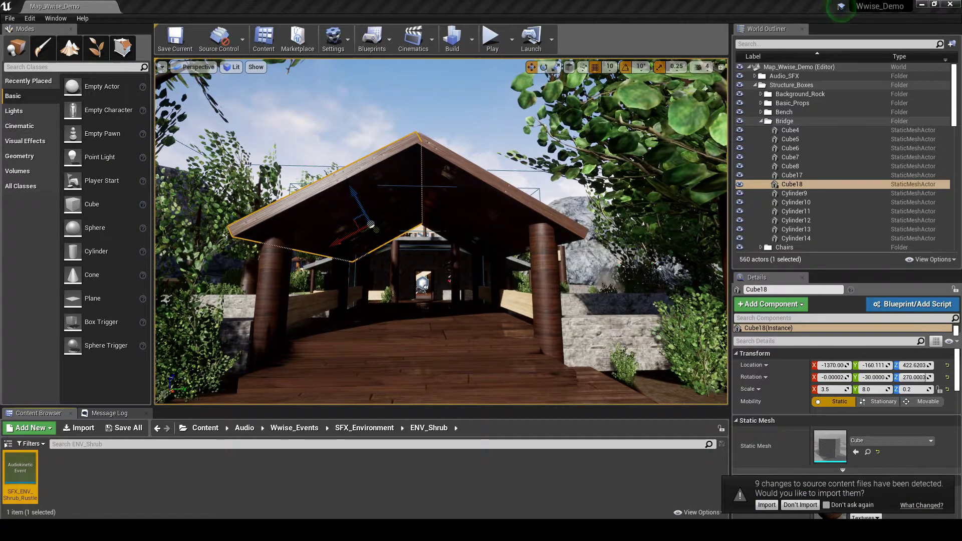
Import the changed source files from the notification.
click(760, 504)
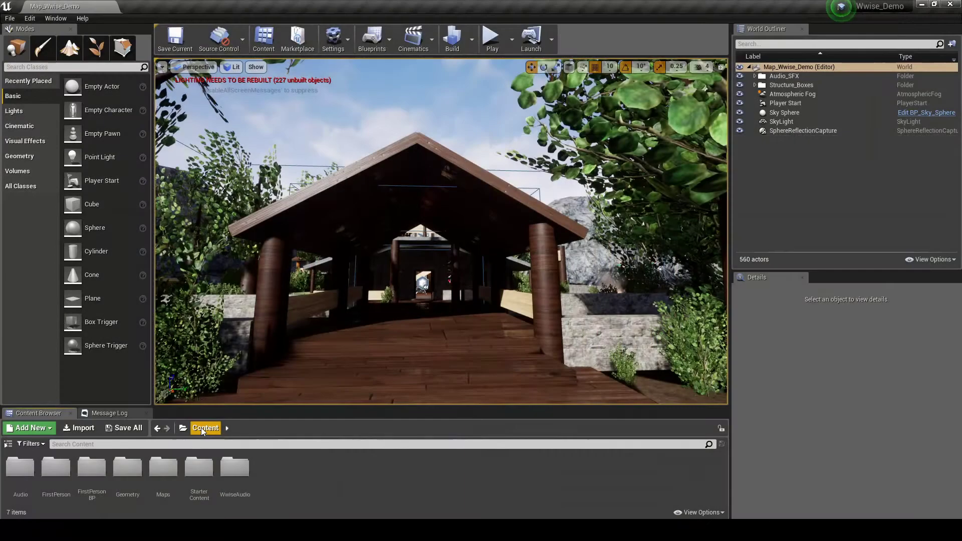
Reopen Map_Wwise_Demo from Maps and place a Box Trigger inside the bush.
double_click(158, 485)
double_click(22, 478)
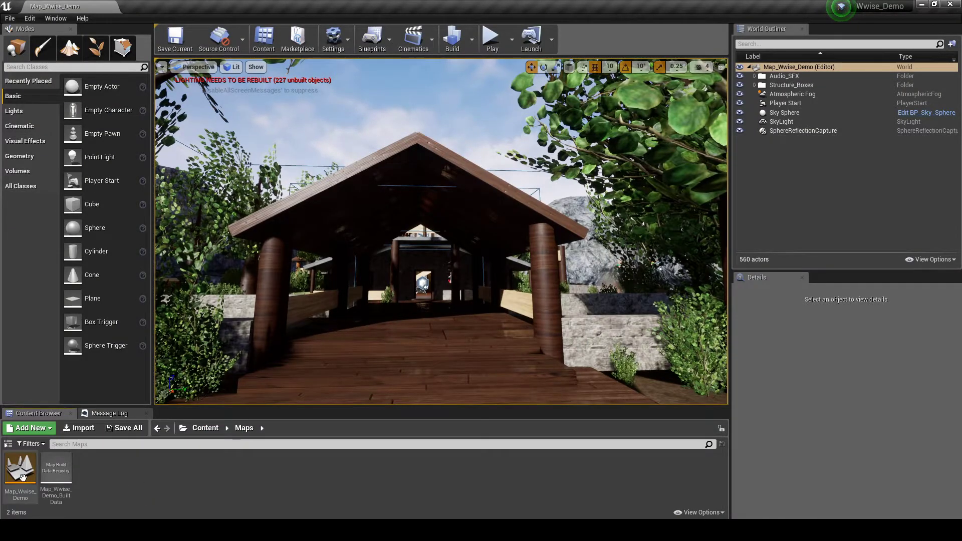
click(46, 67)
text(Box)
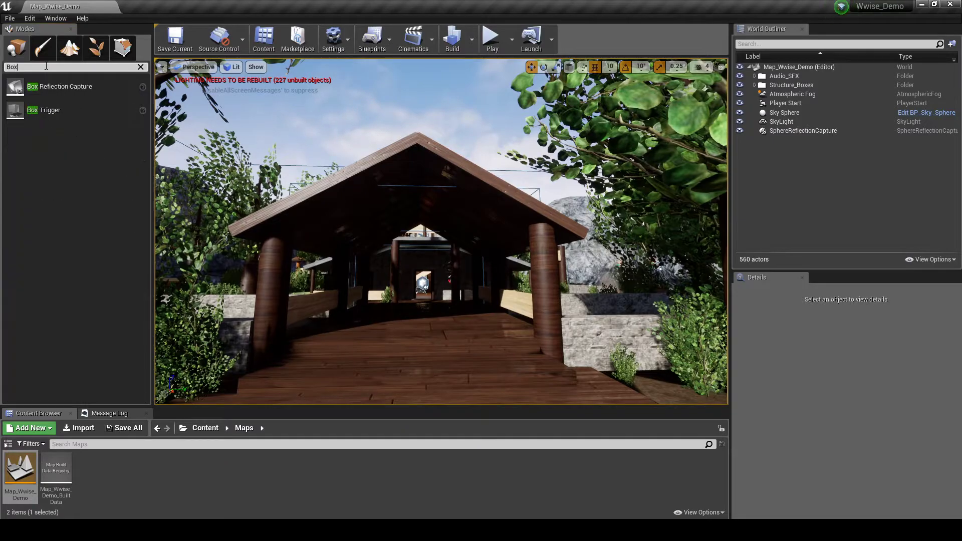
text( trigger)
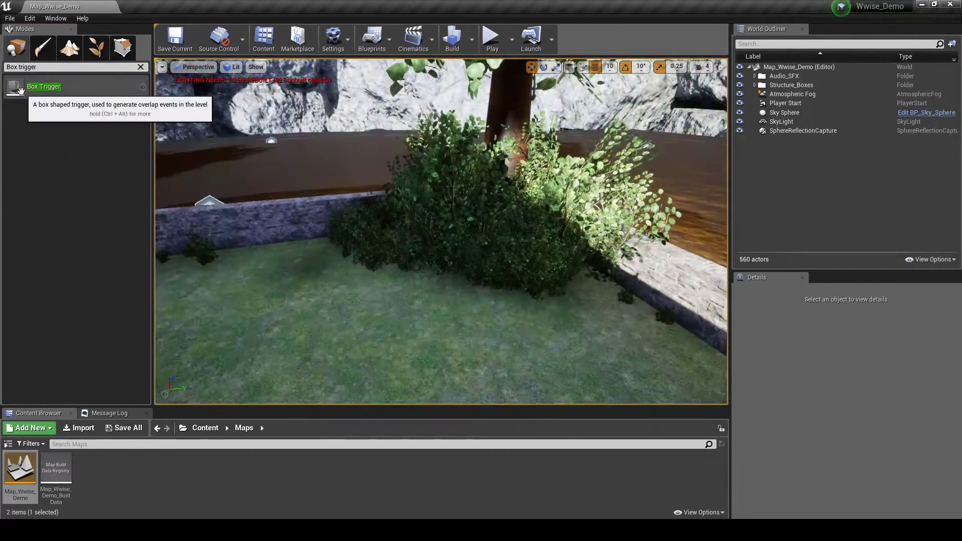
drag(44, 86, 405, 187)
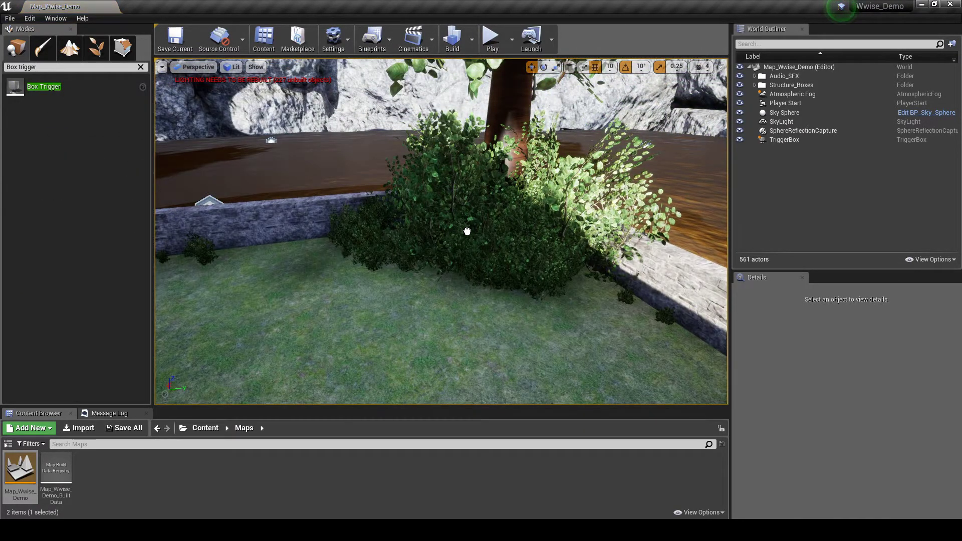
click(485, 260)
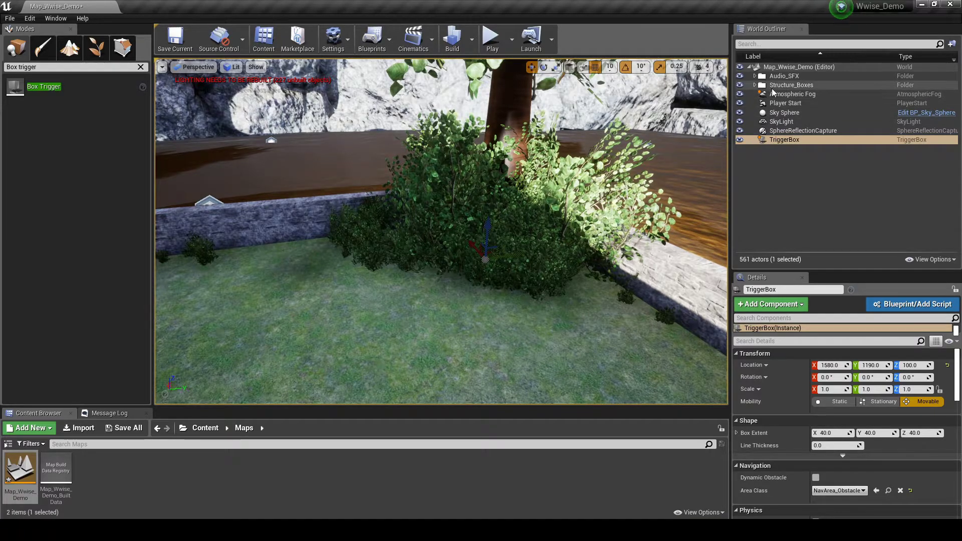
Create an ENV_Triggers subfolder under Audio_SFX and move the trigger box into it.
click(756, 76)
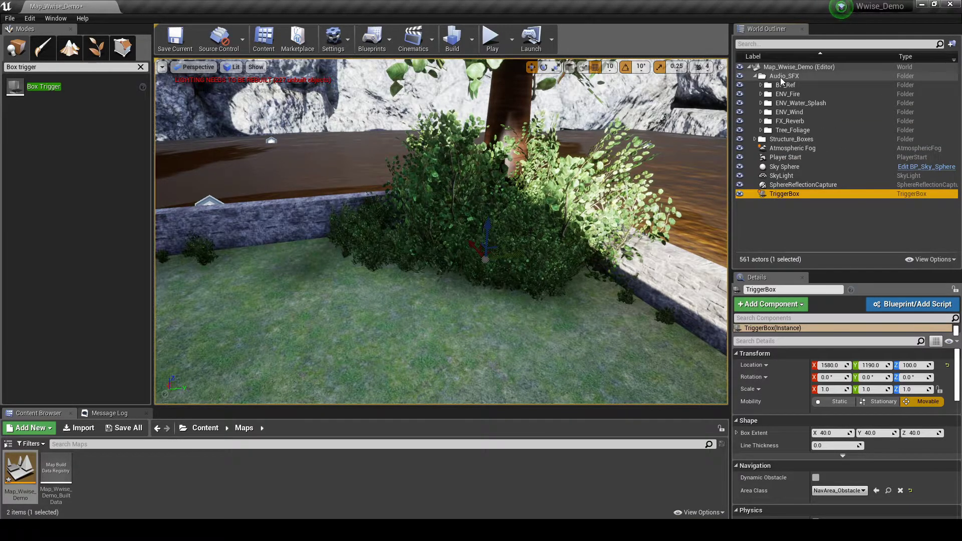
right_click(781, 78)
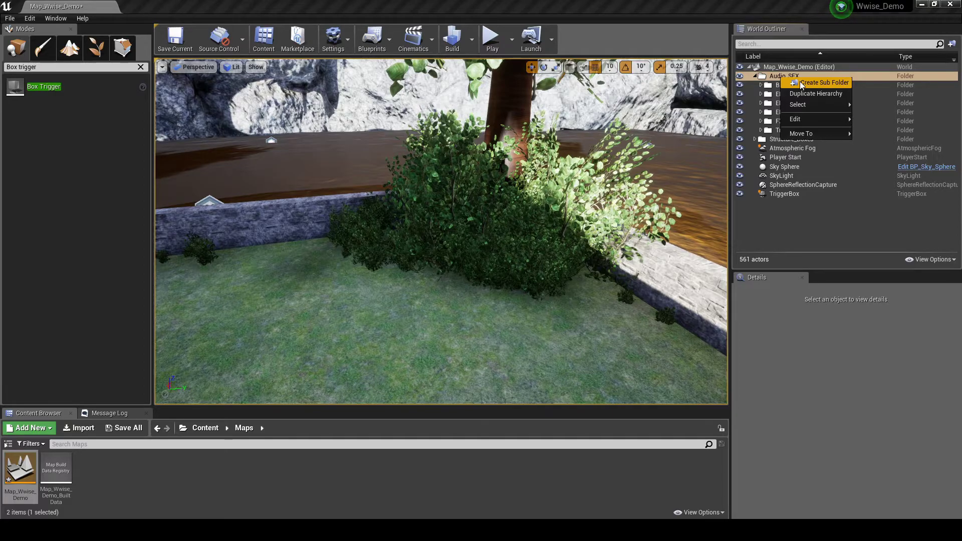
click(801, 84)
text(ENV_Triggers)
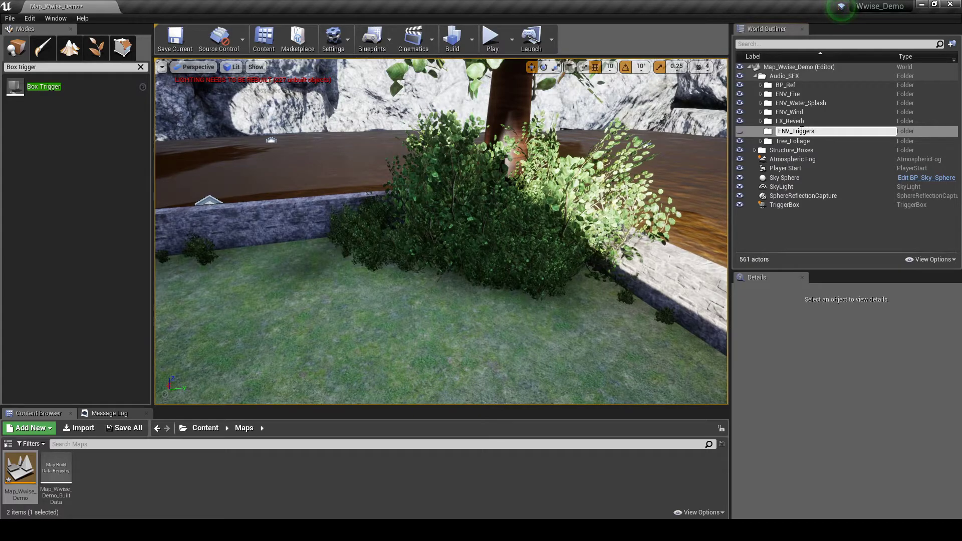
key(Return)
mouse_move(786, 203)
mouse_down()
mouse_move(814, 129)
mouse_move(804, 104)
mouse_up()
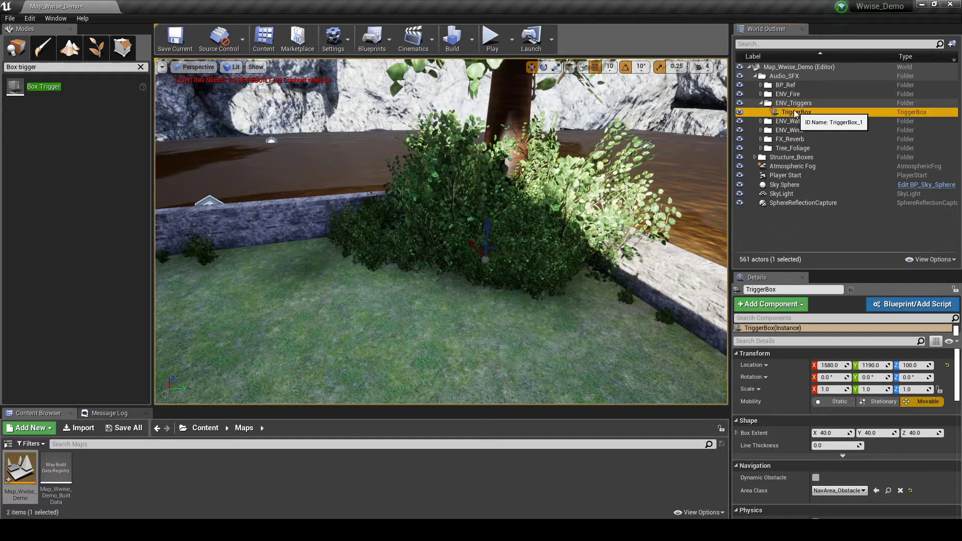
Rename the trigger box TRG_Shrub_Rustle_01 and scale it to 5 on every axis.
key(F2)
text(TRG)
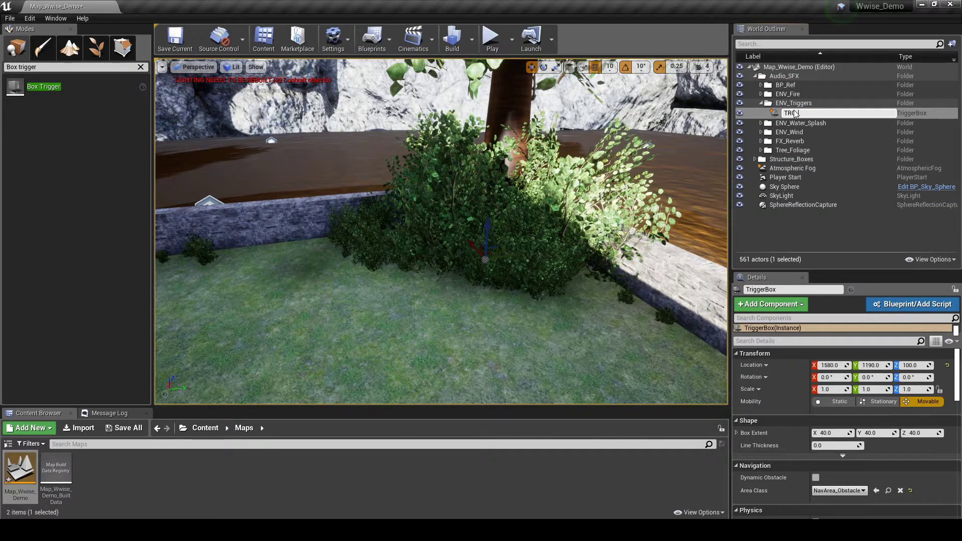
text(_Shrub)
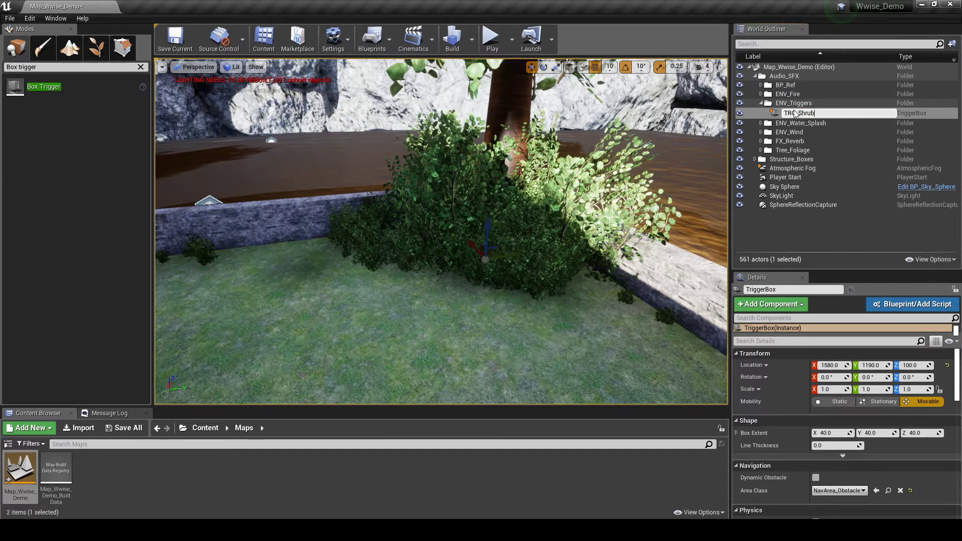
text(_Rustle_)
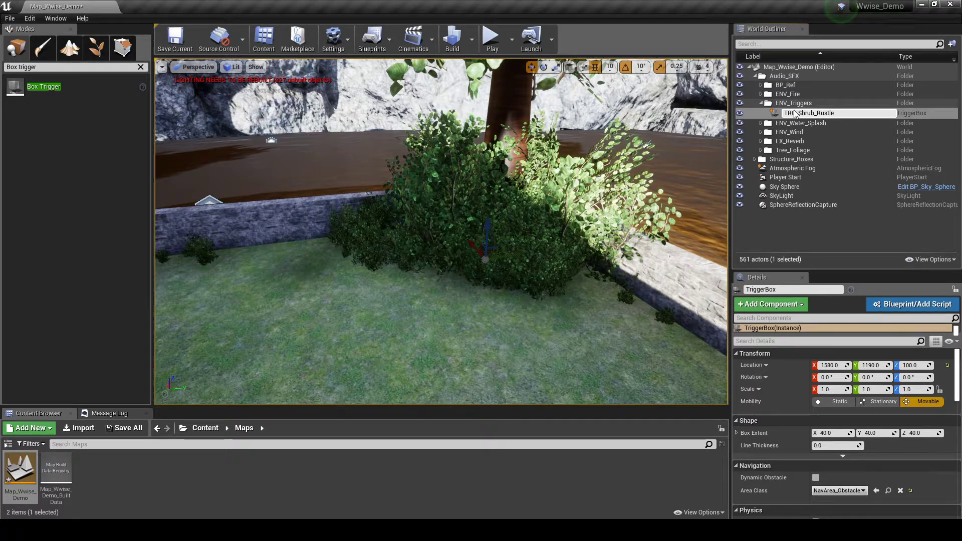
text(01)
key(Return)
double_click(829, 389)
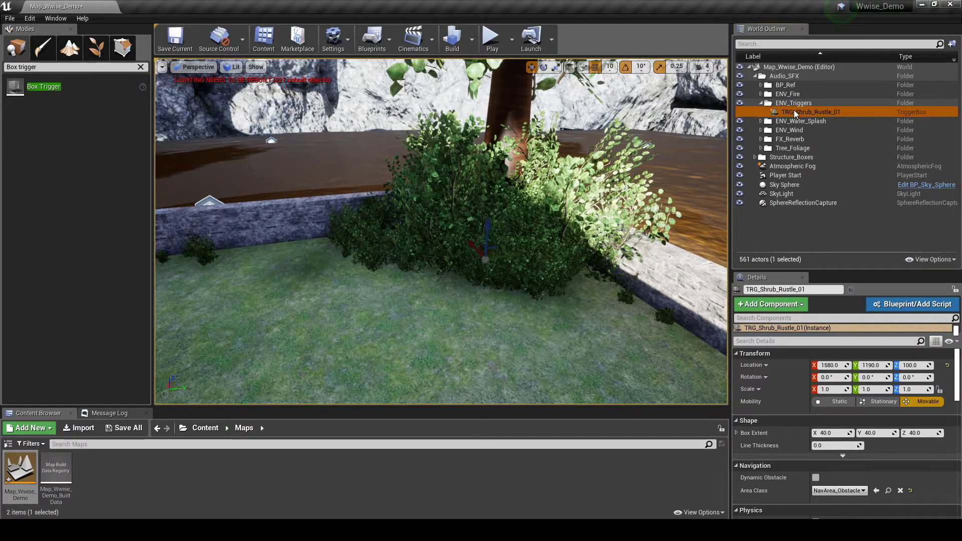
text(5)
key(Tab)
text(5)
click(911, 390)
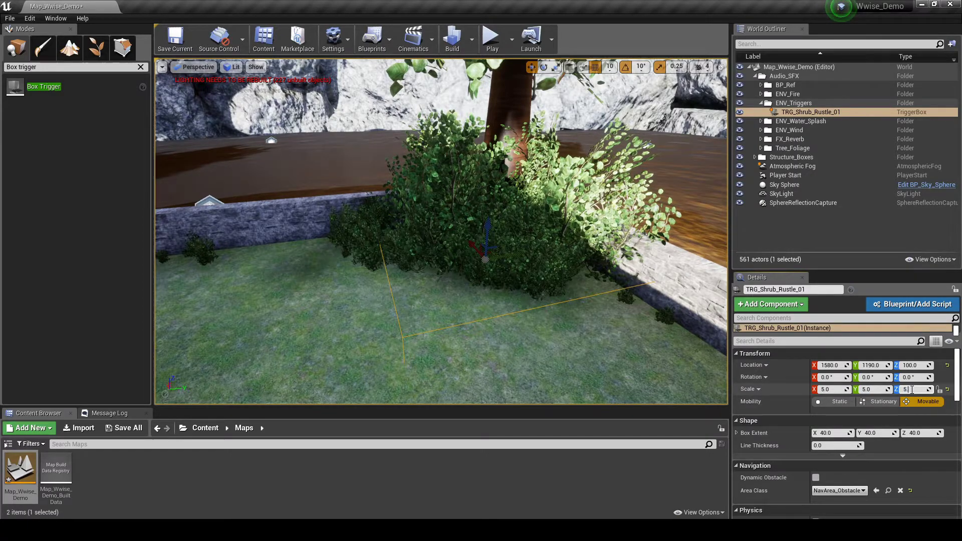
key(Return)
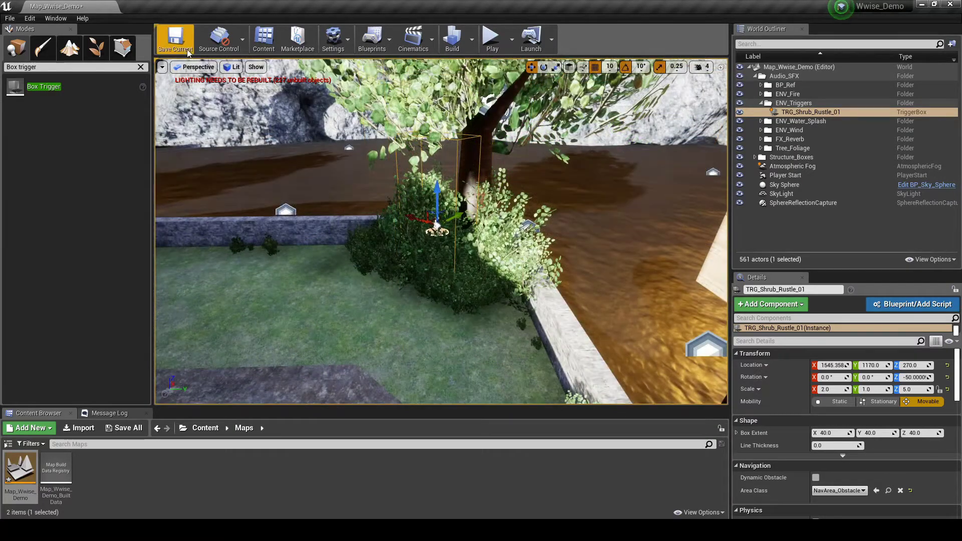
Save the Map_Wwise_Demo level with the trigger fitted around the shrub.
click(184, 49)
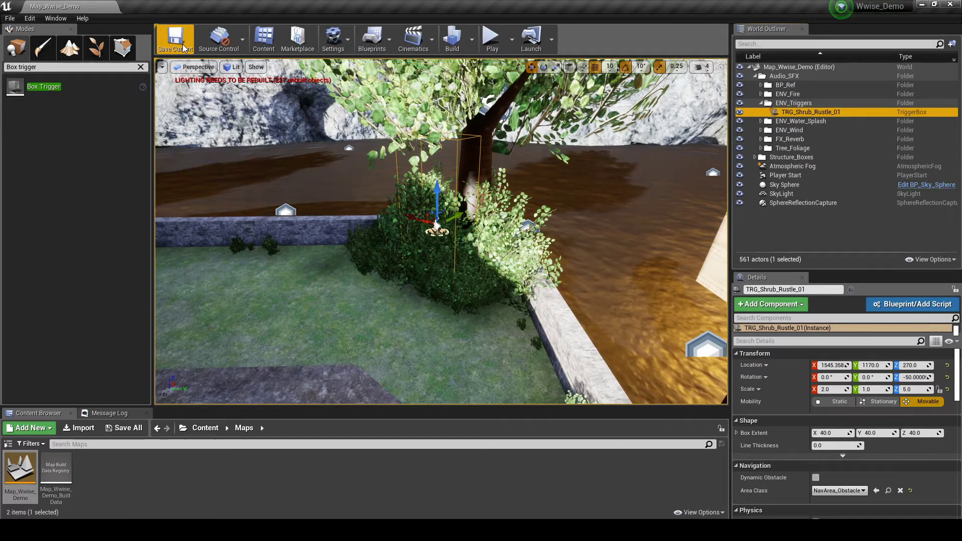
click(390, 44)
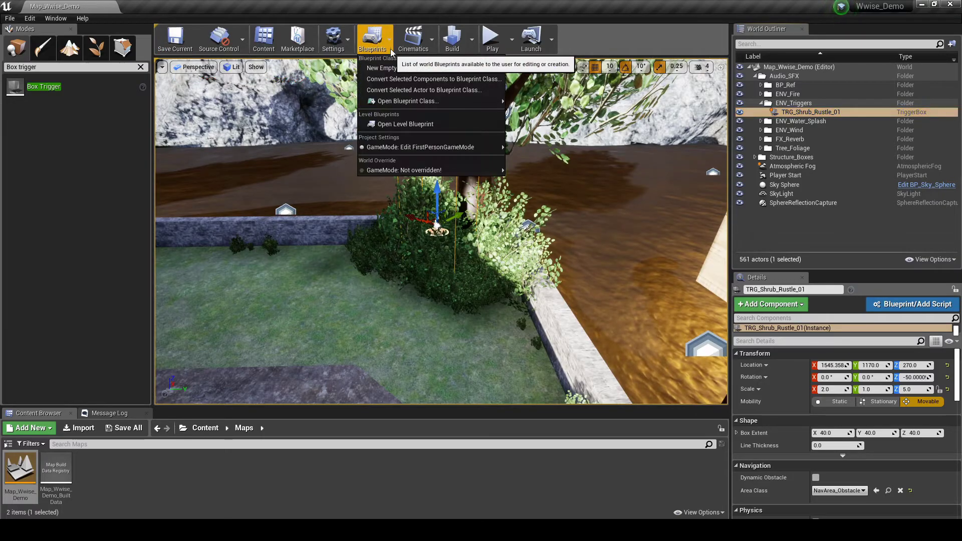
Open the Level Blueprint and add an OnActorBeginOverlap event for TRG_Shrub_Rustle_01.
click(396, 124)
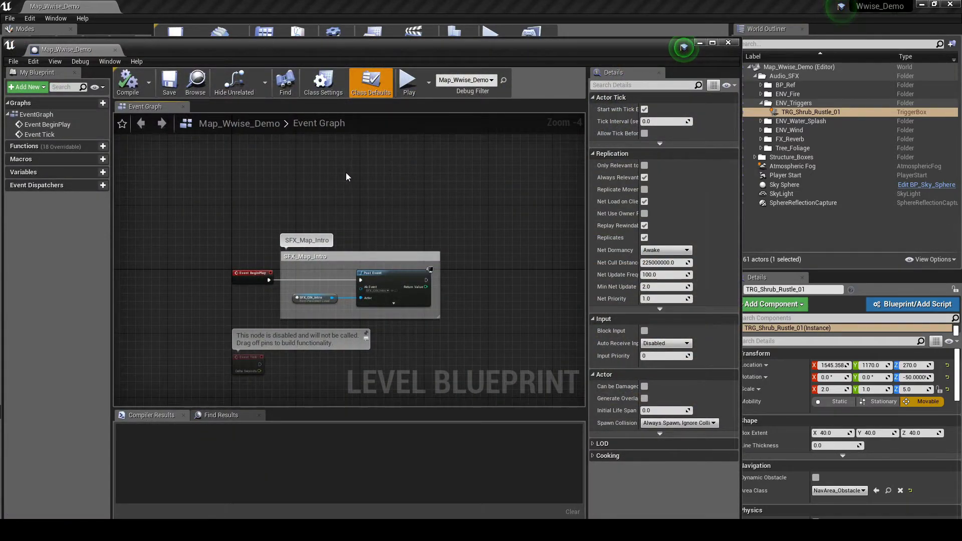
right_click(273, 172)
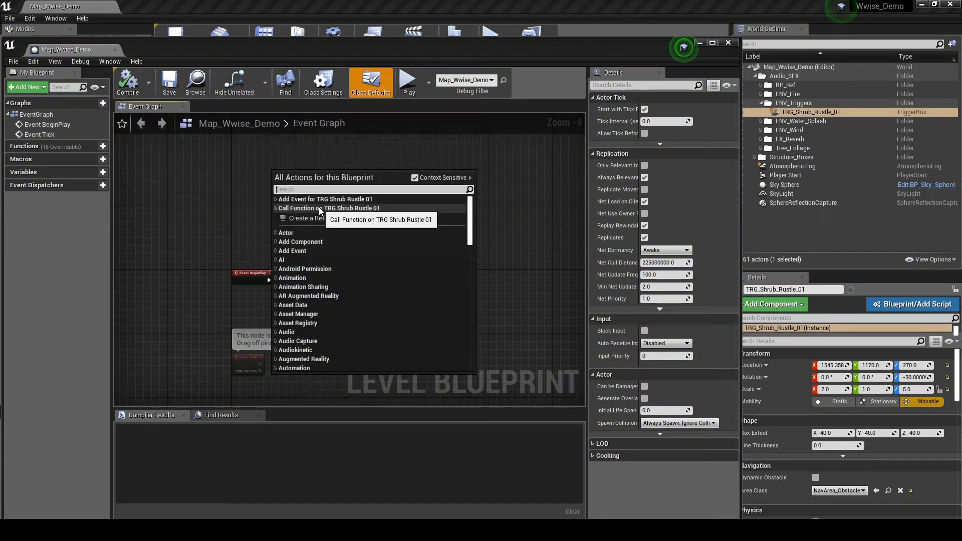
text(onactor)
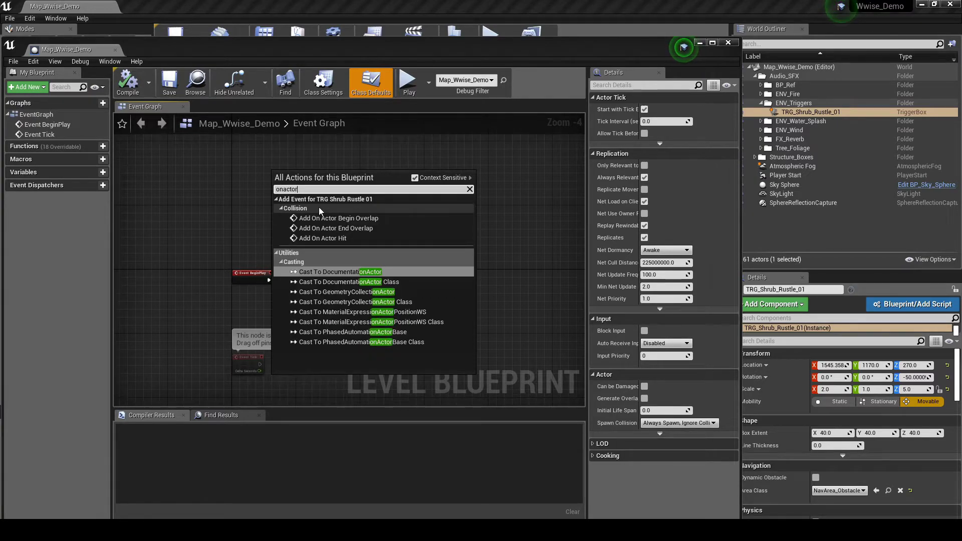
text(begin)
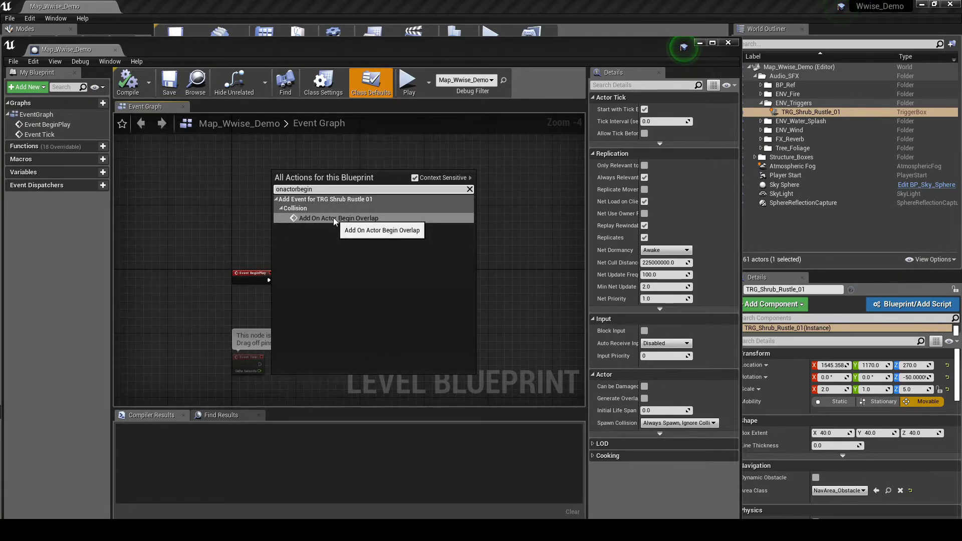
click(333, 217)
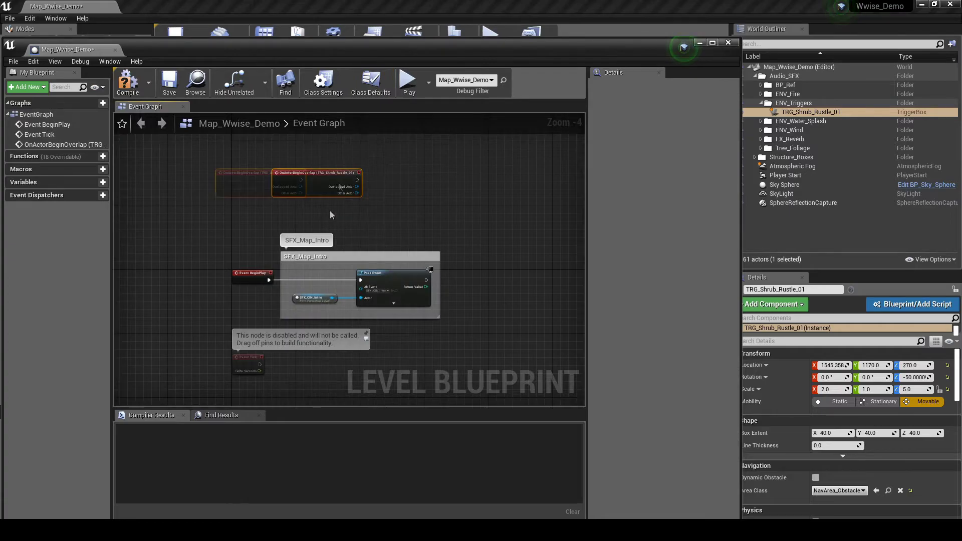
Add an Audiokinetic Post Event node that posts SFX_ENV_Shrub_Rustle.
right_click(338, 182)
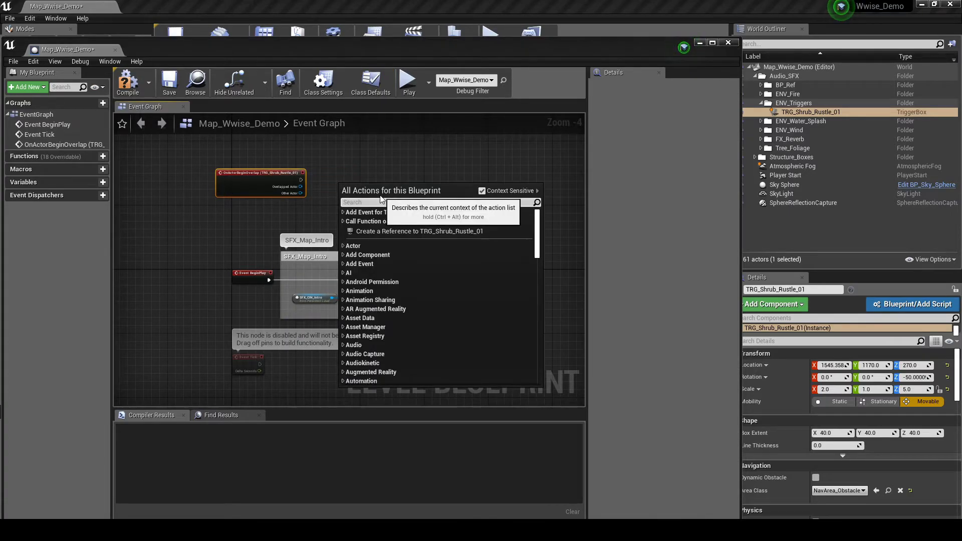
click(344, 364)
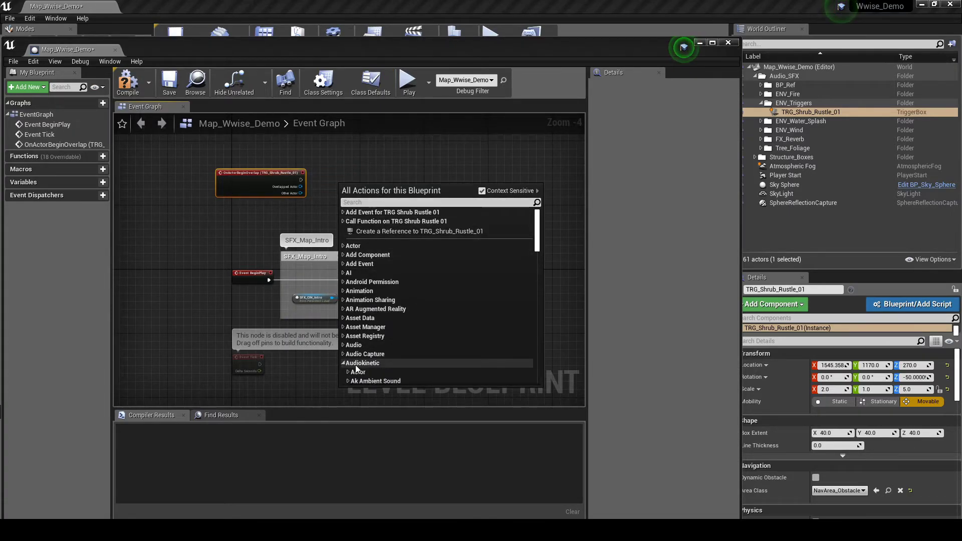
scroll(356, 368, down, 3)
click(349, 325)
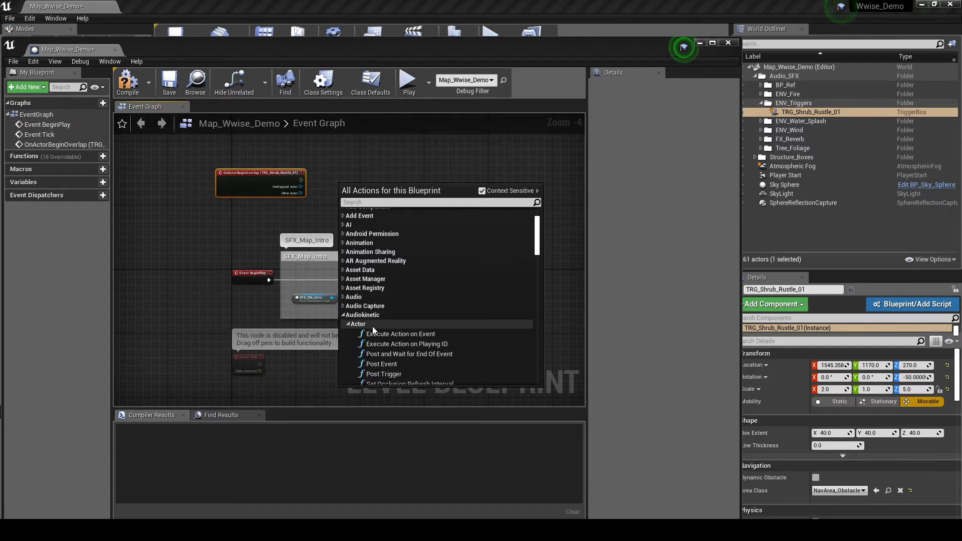
scroll(376, 328, down, 3)
click(383, 302)
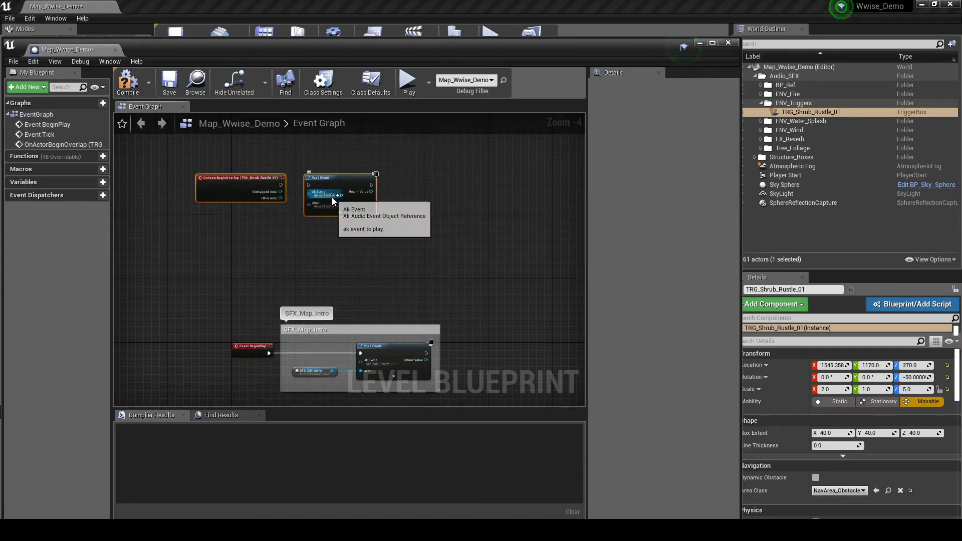
click(332, 198)
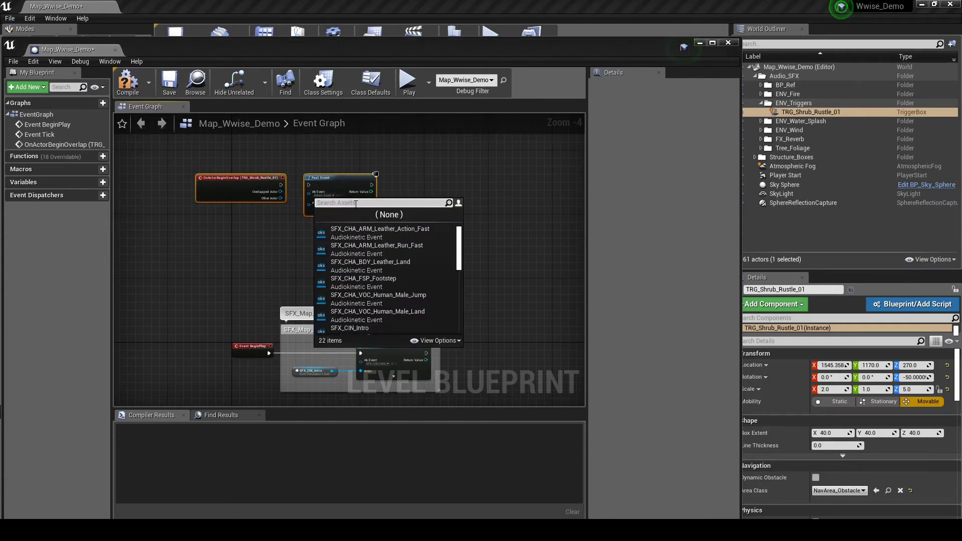
text(shrub)
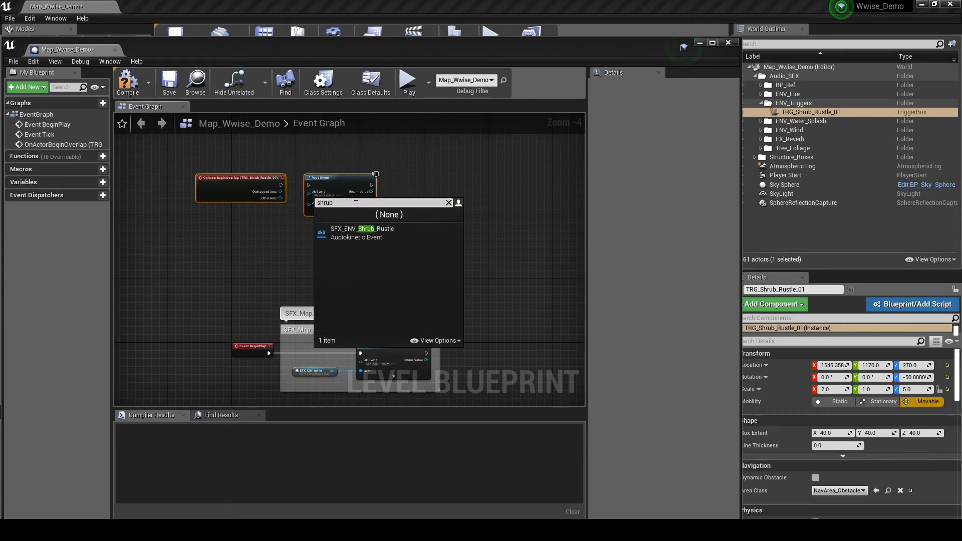
click(357, 229)
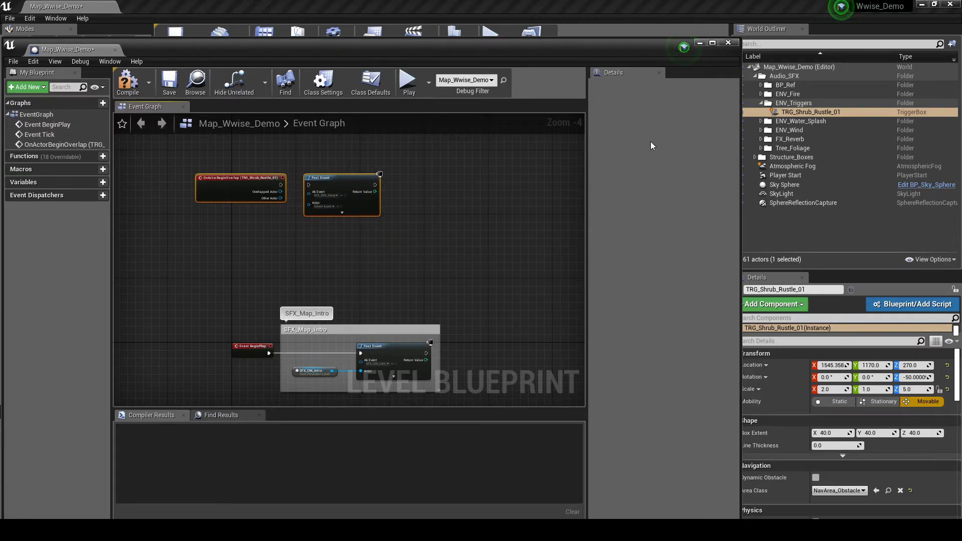
Add a TRG_Shrub_Rustle_01 reference node and wire it into the Post Event's Actor input.
mouse_move(810, 112)
mouse_down()
mouse_move(270, 226)
mouse_move(256, 215)
mouse_up()
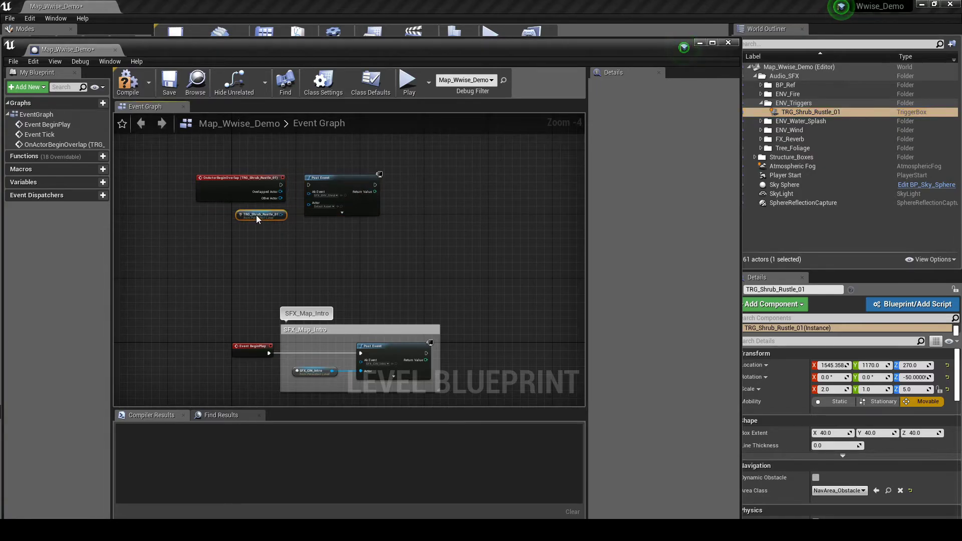
shift+click(350, 177)
drag(349, 177, 406, 177)
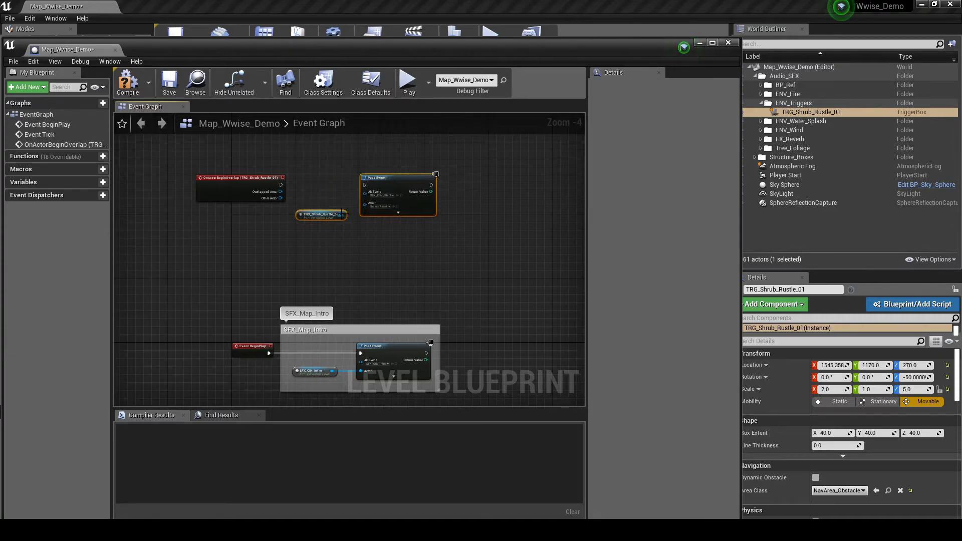
mouse_move(343, 214)
mouse_down()
mouse_move(367, 208)
mouse_move(280, 184)
mouse_up()
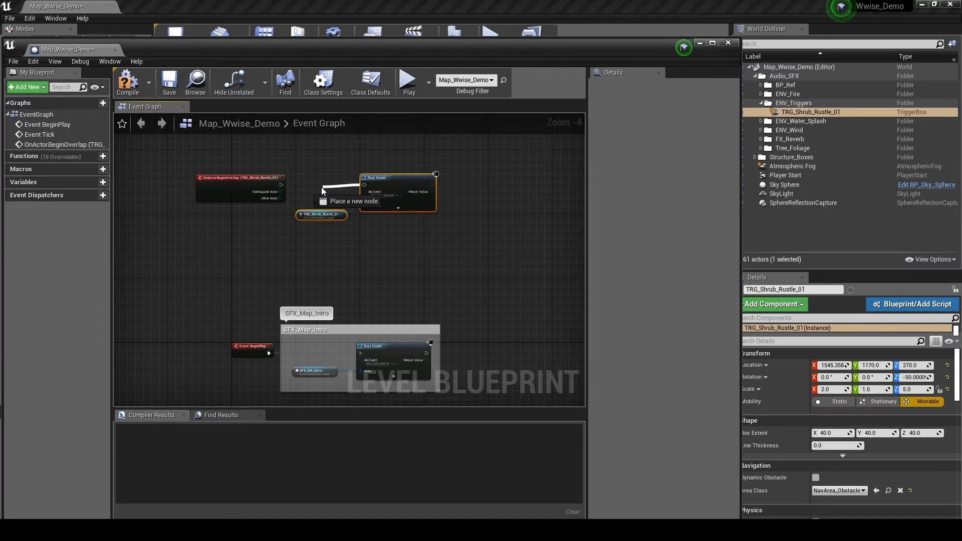
click(841, 6)
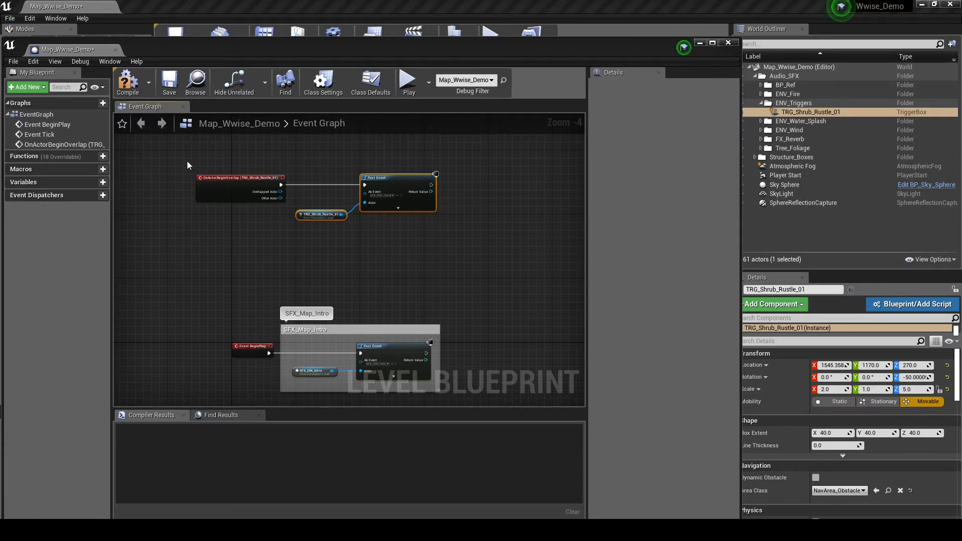
Wrap the three overlap nodes in a comment titled SFX_Trigger_Shrub_Rustle_3D.
drag(183, 160, 460, 237)
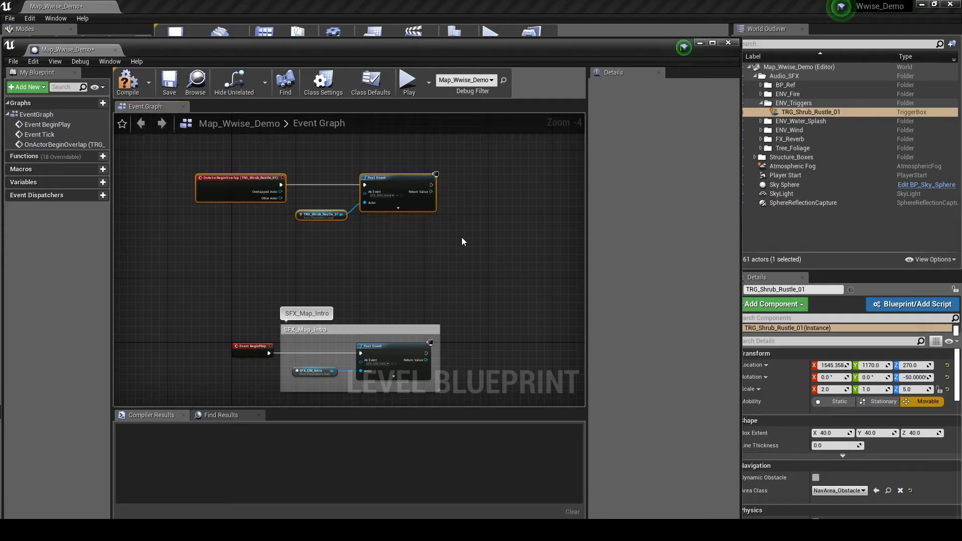
key(c)
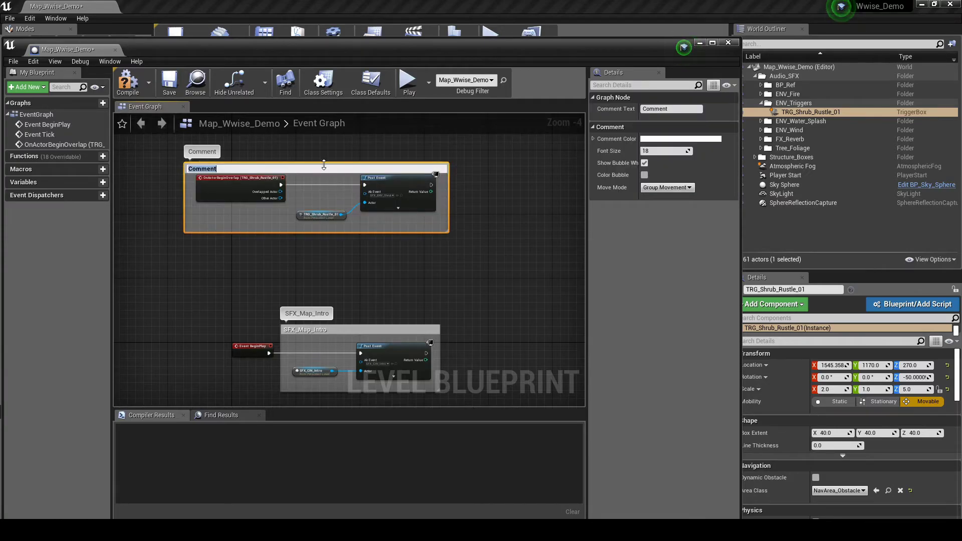
drag(324, 165, 323, 159)
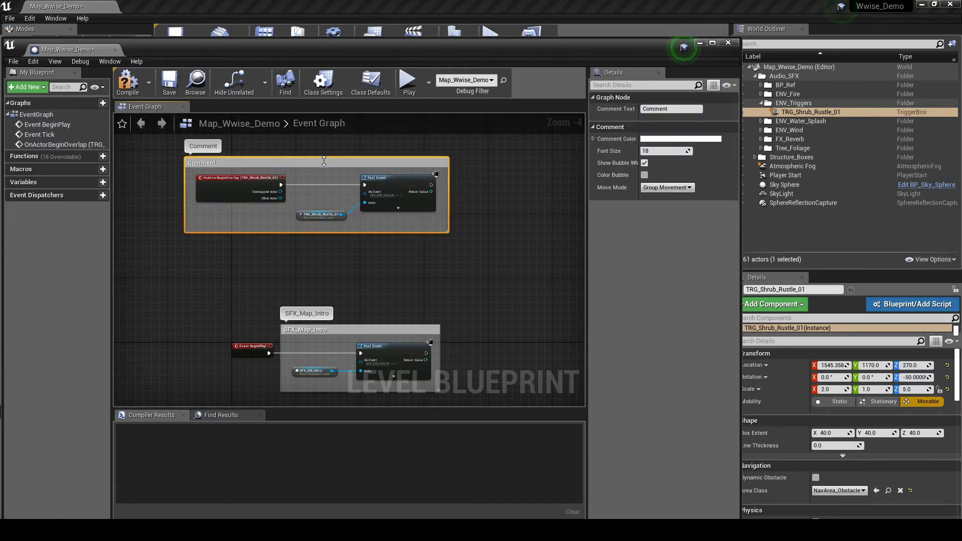
double_click(234, 165)
text(SFX_Trigger)
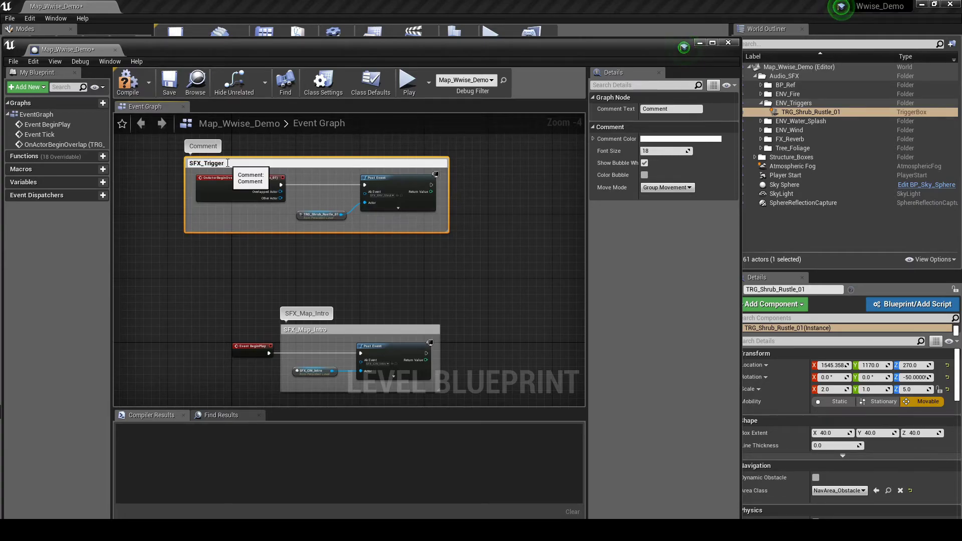
text(_Shrub_Rustle_3D)
key(Return)
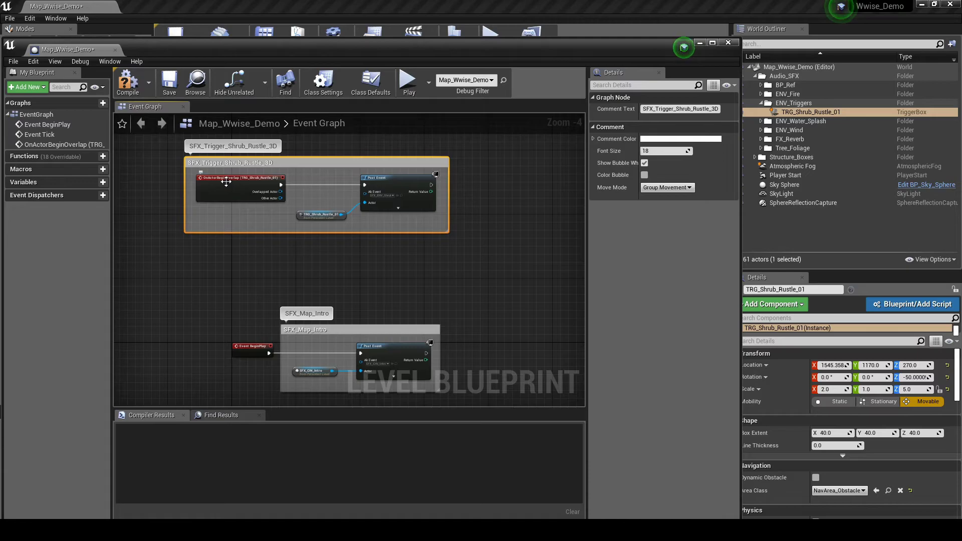
Save the map, compile the level blueprint and start Play In Editor.
click(169, 83)
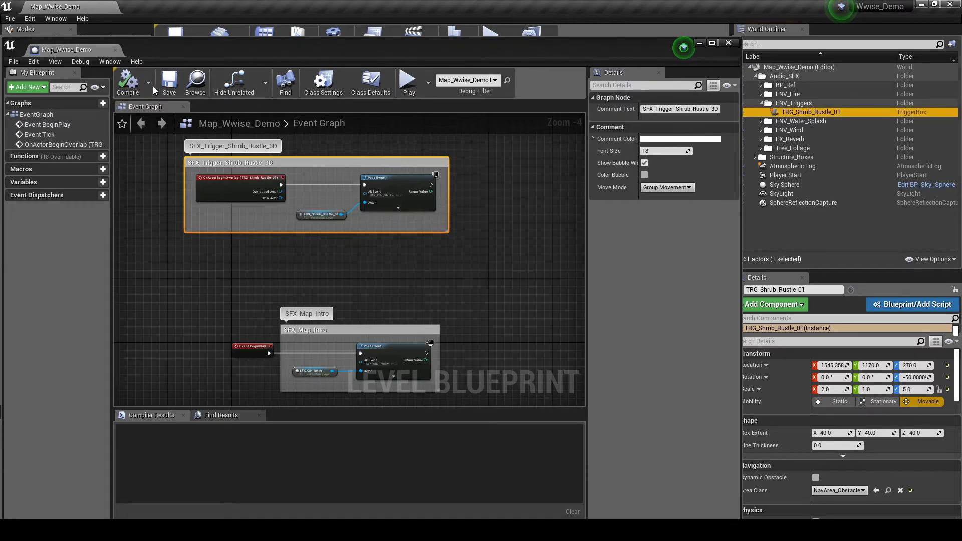
click(128, 83)
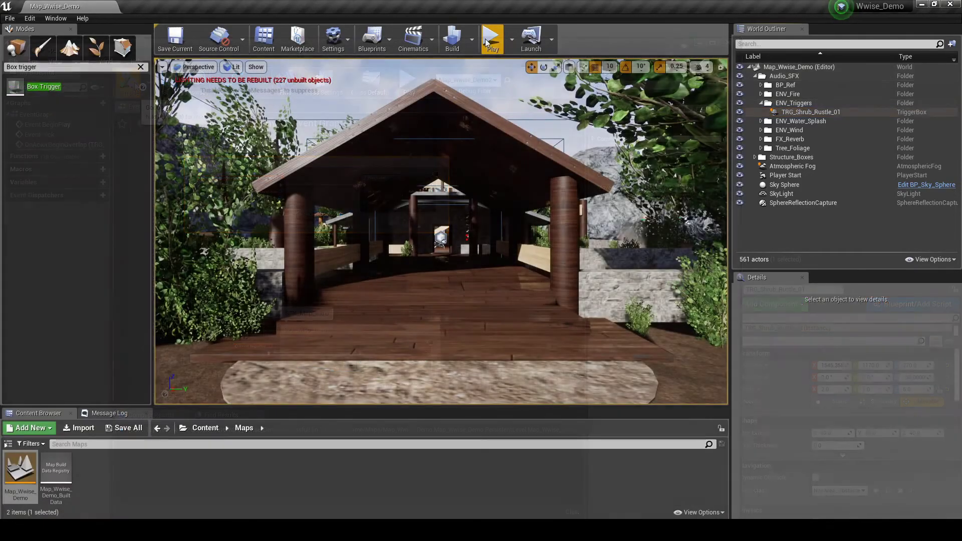
click(491, 40)
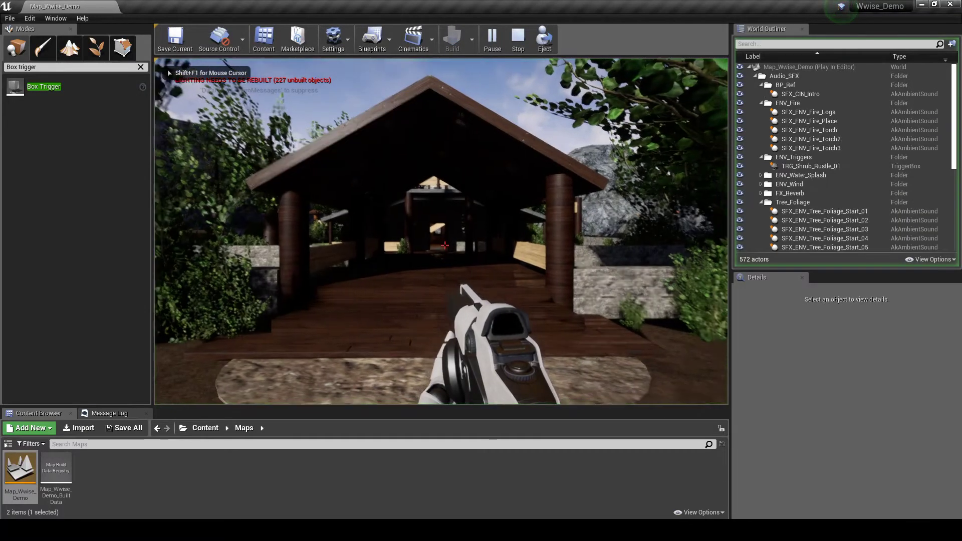
Walk the character into the bushes by the stone wall repeatedly, then stop the play session.
key(w)
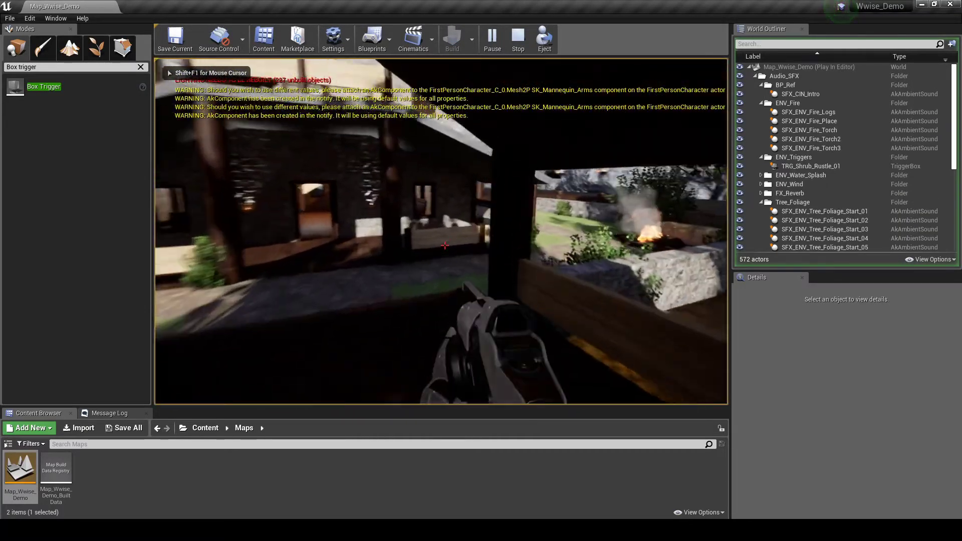
key(w)
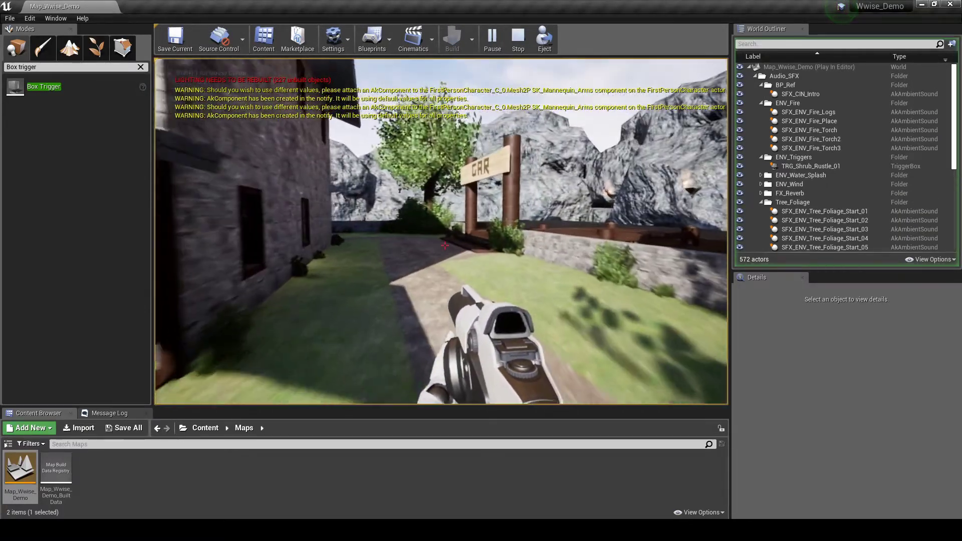
key(w)
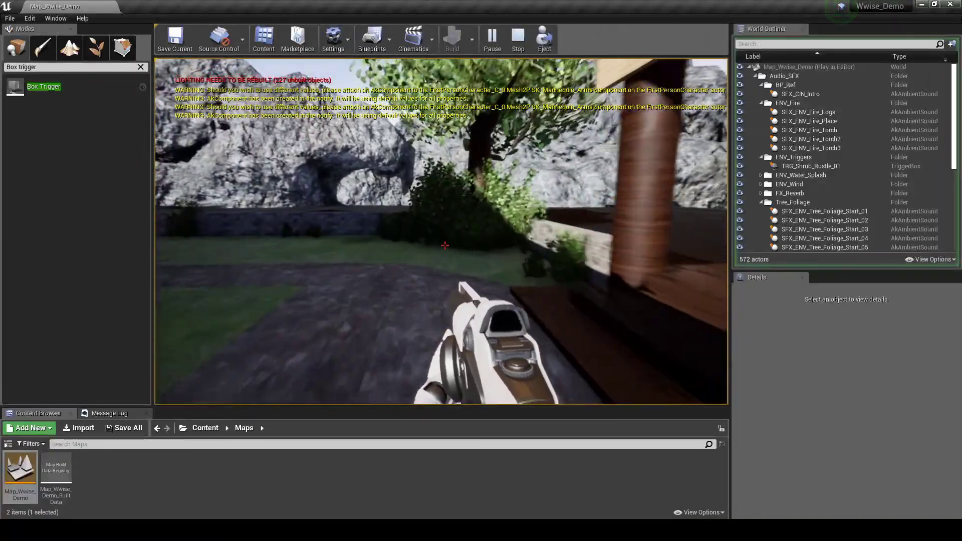
key(w)
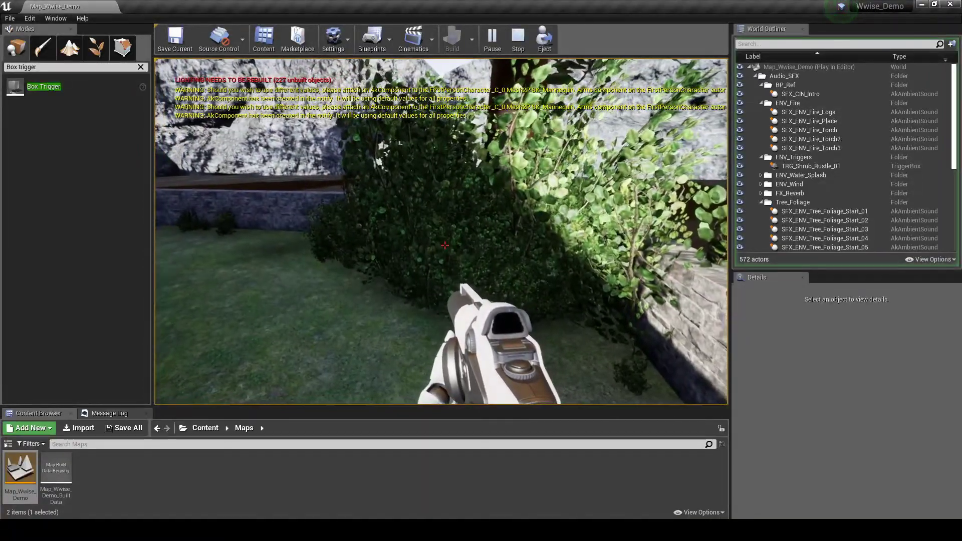
key(w)
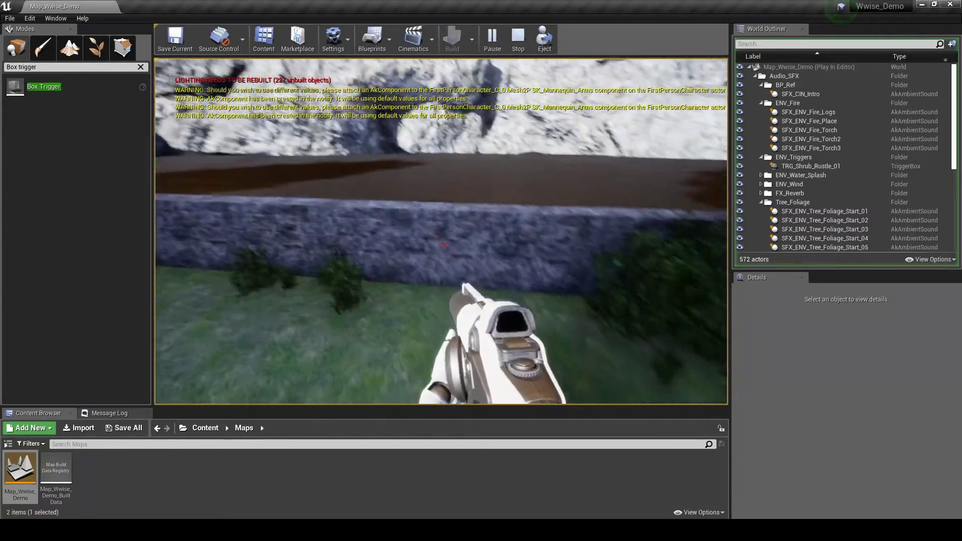
key(w)
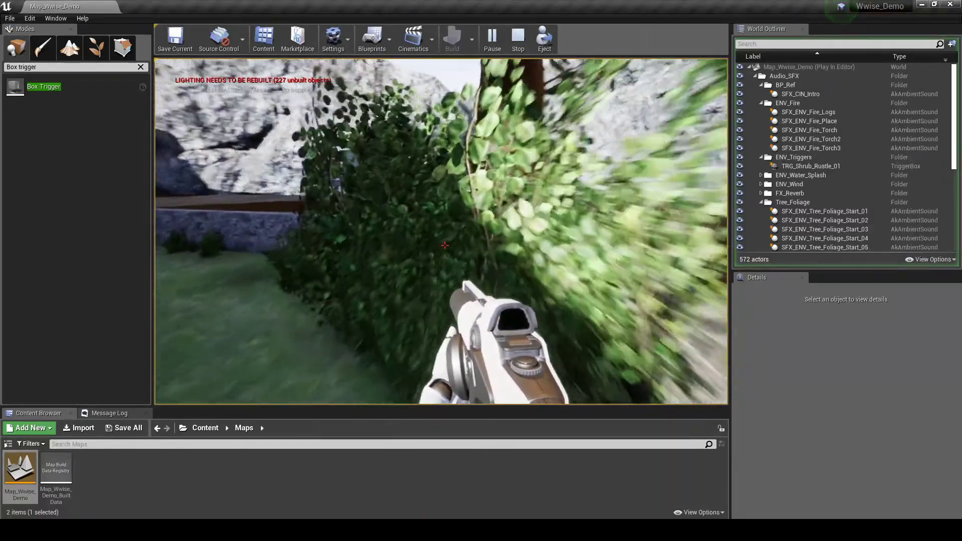
key(w)
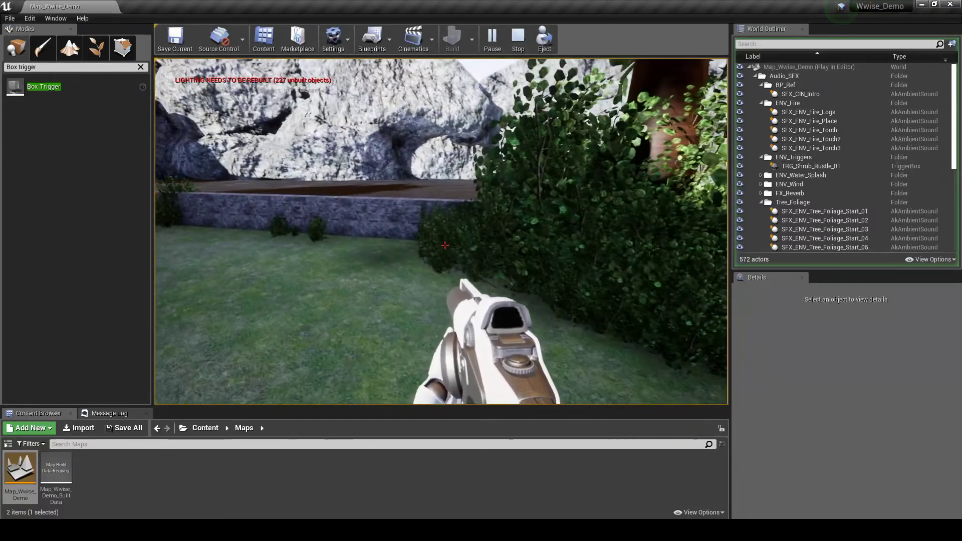
key(w)
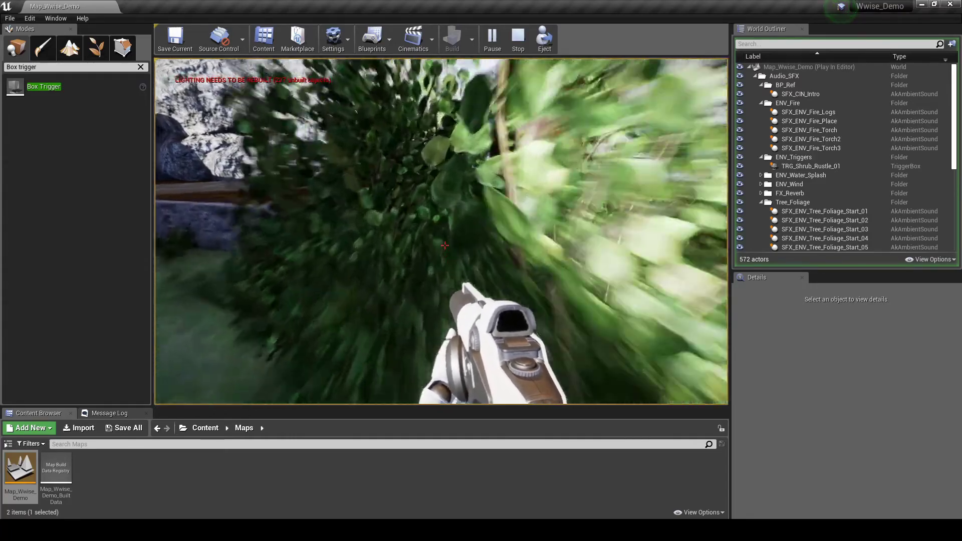
key(s)
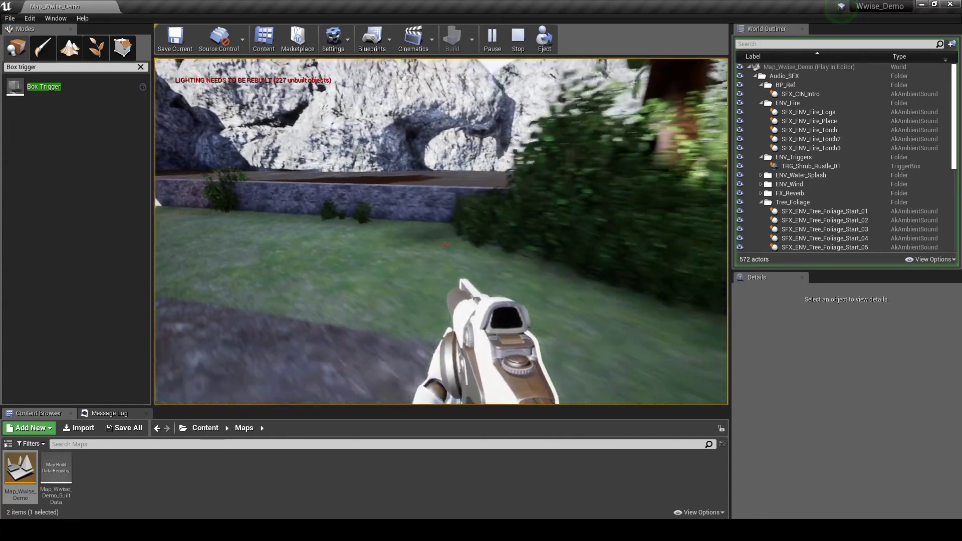
key(w)
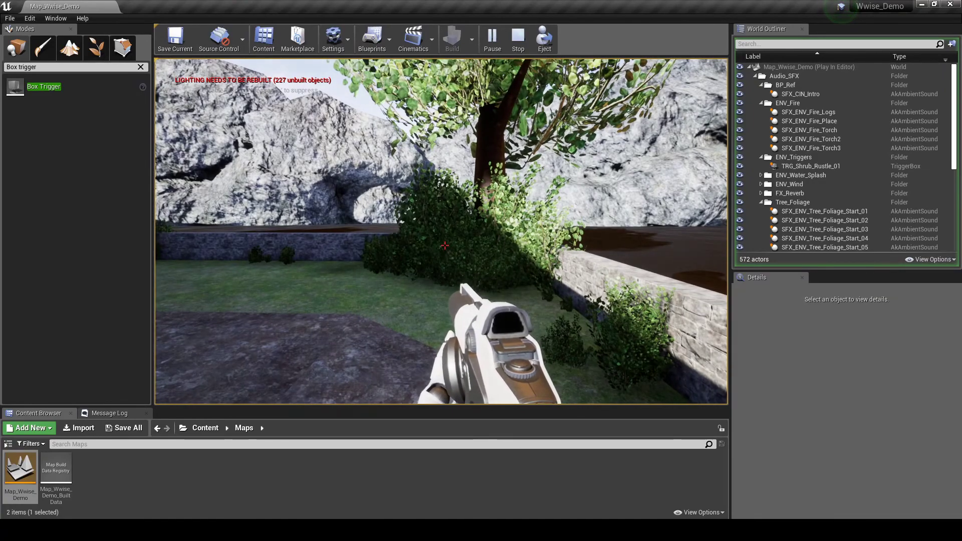
key(Escape)
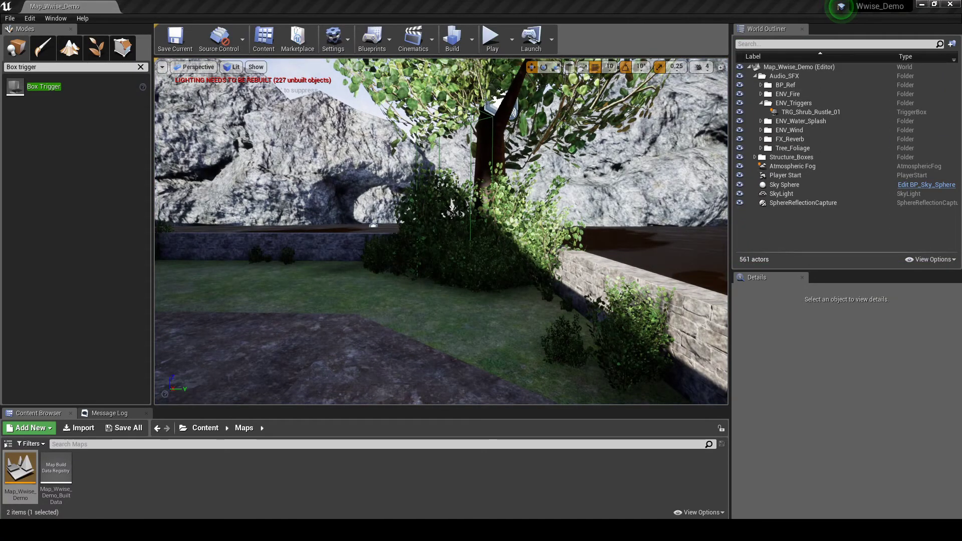